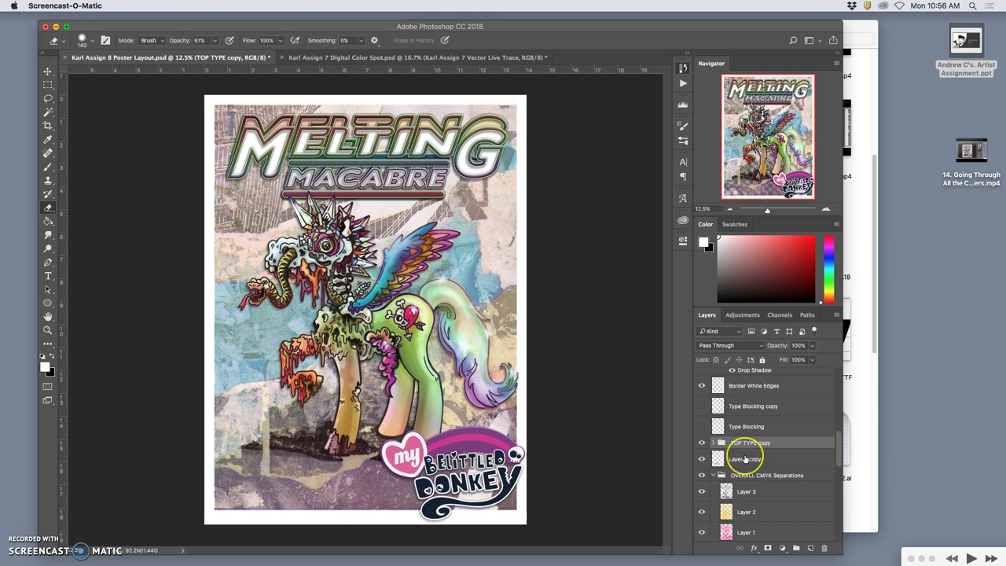
# Toggle the TOP TYPE copy title group off and back on, then expand it to see its layers.
pyautogui.scroll(3, 747, 463)
pyautogui.scroll(2, 745, 459)
pyautogui.scroll(-1, 745, 460)
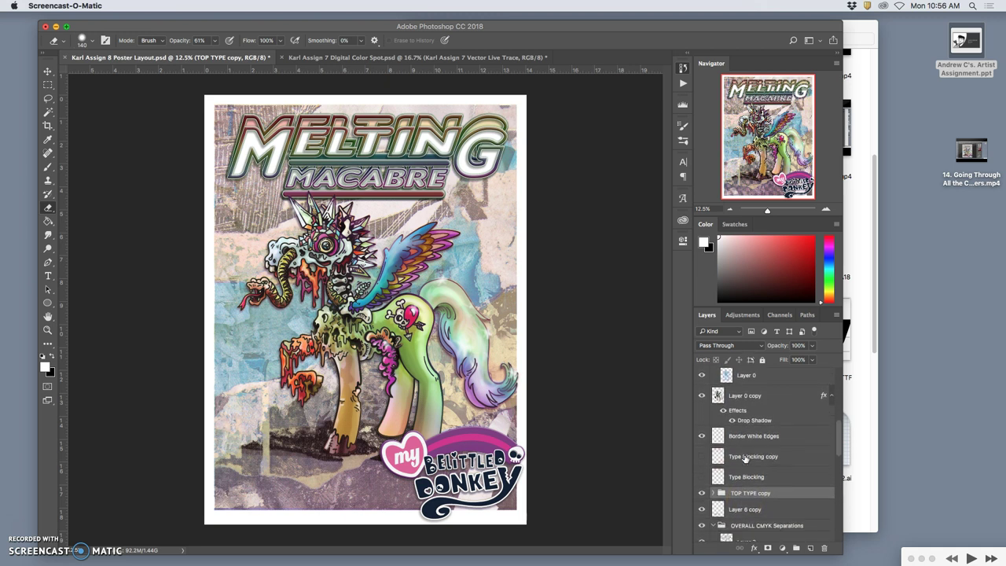
pyautogui.click(702, 493)
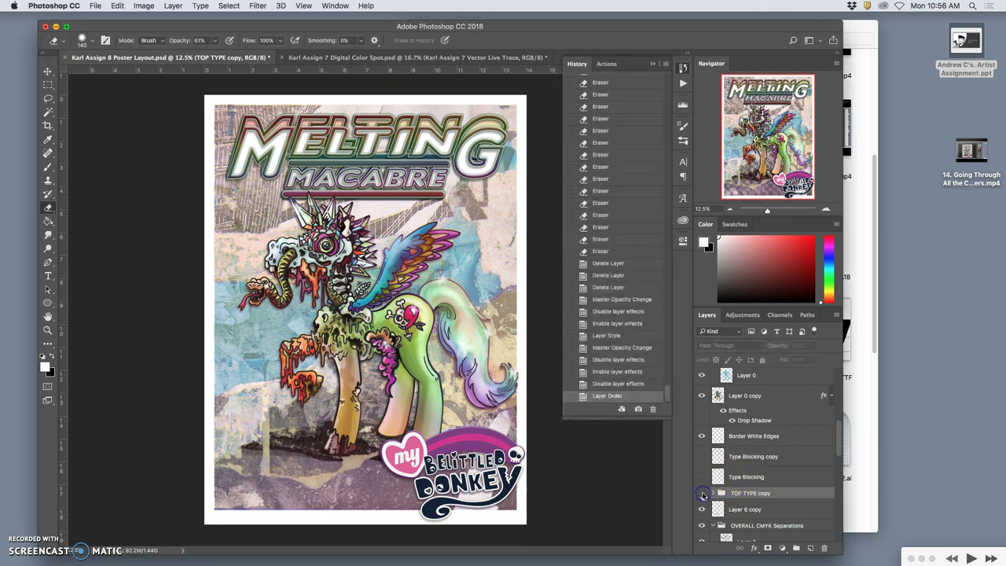
pyautogui.click(702, 493)
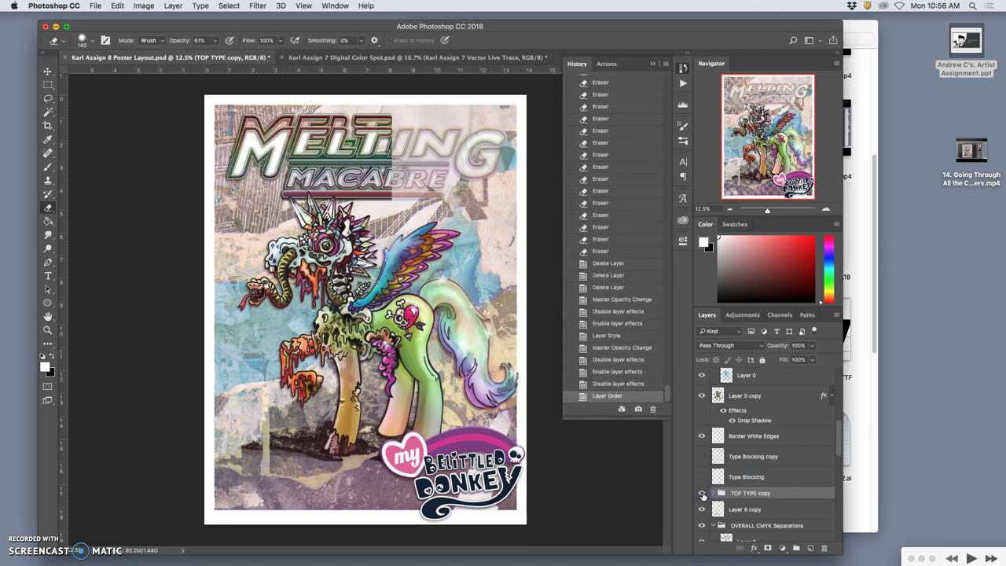
pyautogui.click(714, 493)
# Compare the gradient TOP TYPE title with TOP TYPE copy, keeping the copy visible, and expand TOP TYPE.
pyautogui.scroll(-2, 752, 489)
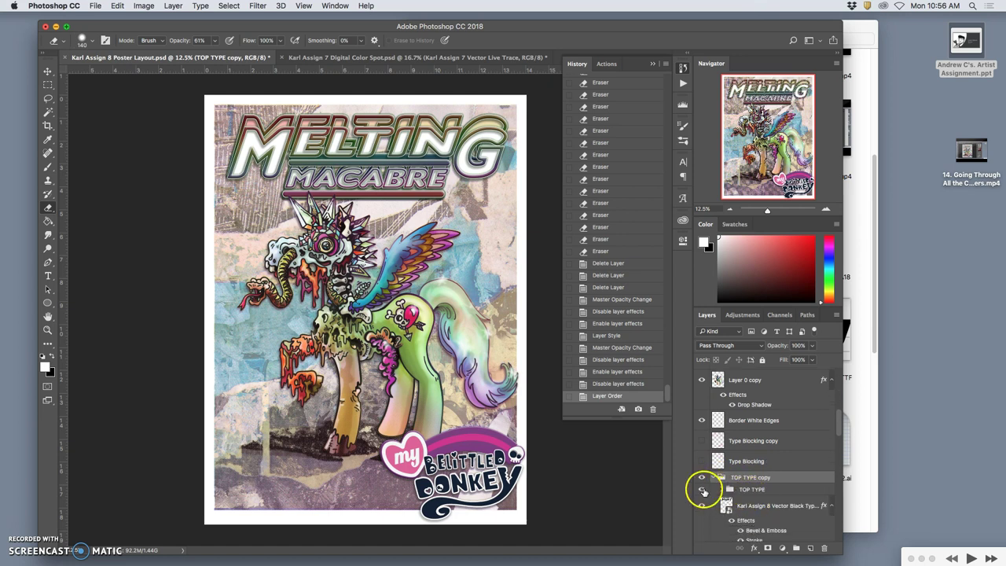
pyautogui.click(702, 489)
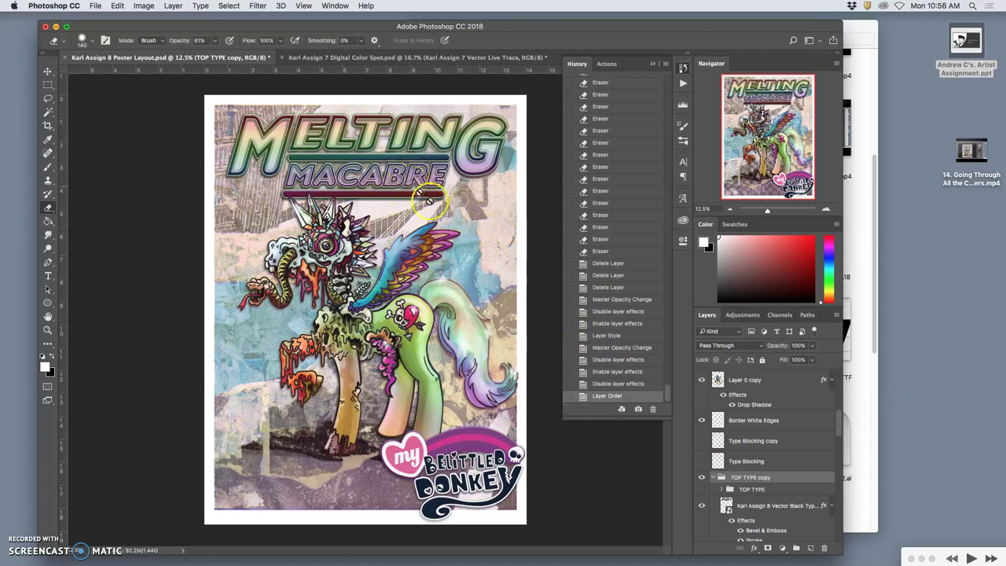
pyautogui.click(702, 489)
pyautogui.click(702, 477)
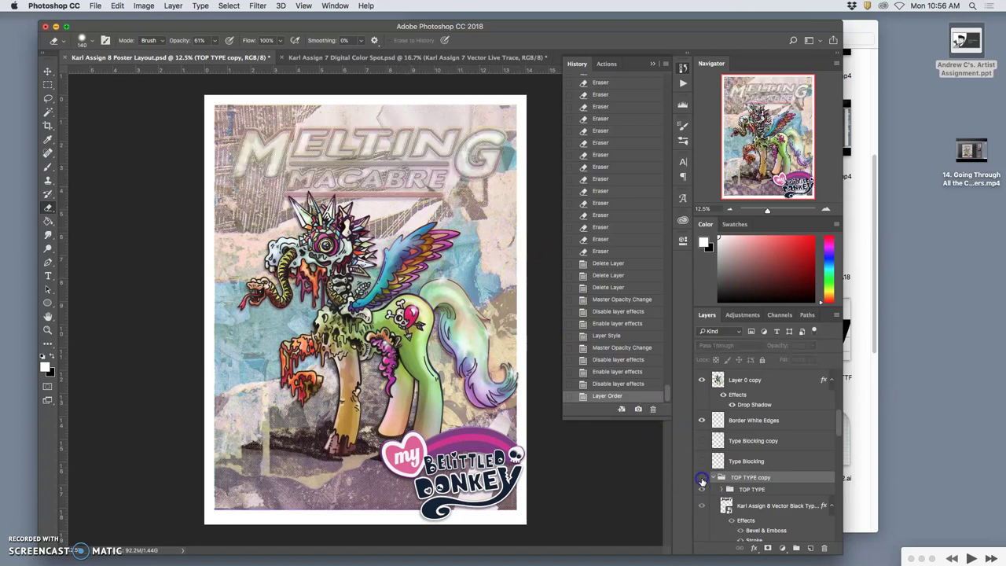
pyautogui.click(702, 477)
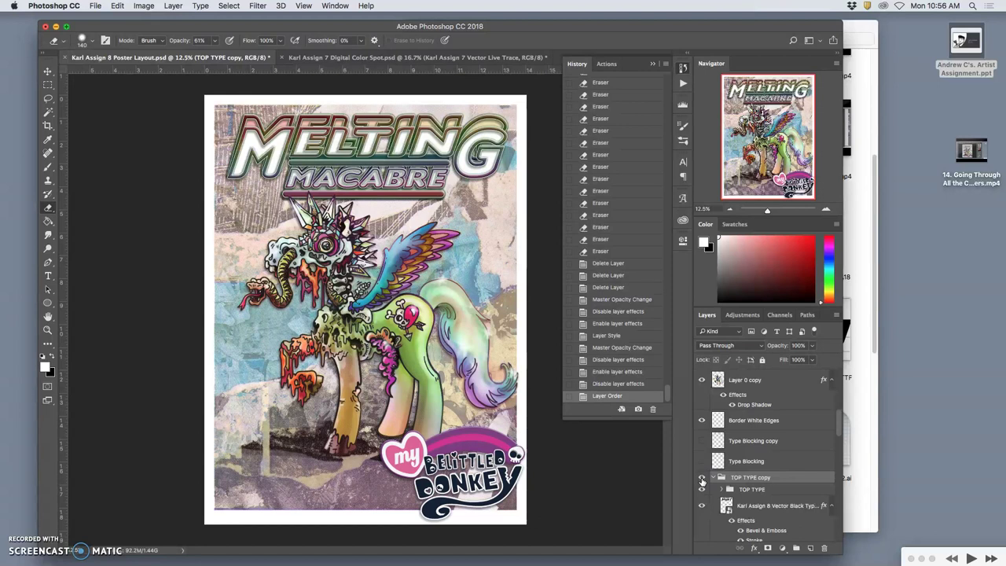
pyautogui.click(722, 489)
pyautogui.scroll(-4, 751, 489)
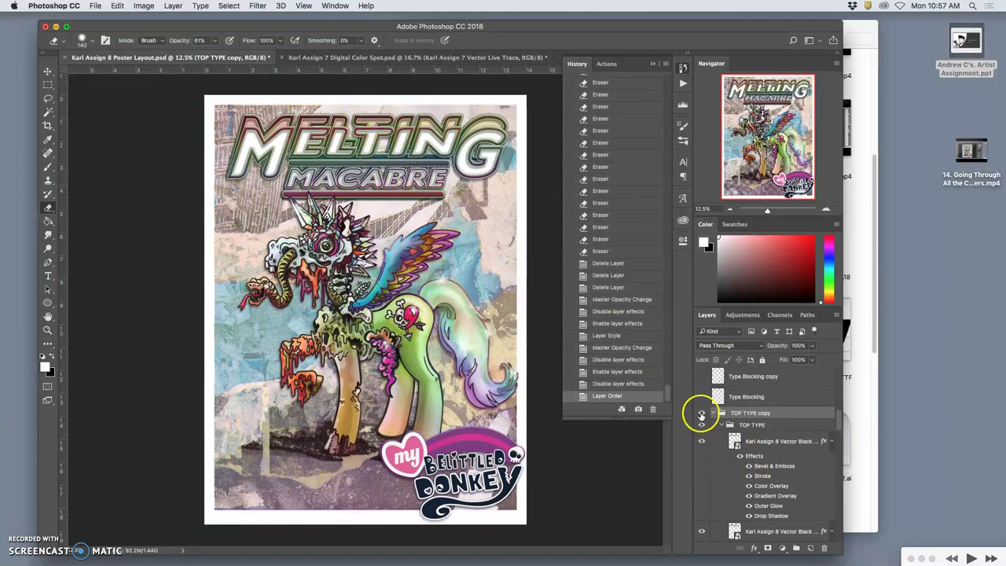
pyautogui.click(701, 413)
pyautogui.click(701, 414)
pyautogui.click(703, 425)
pyautogui.click(717, 456)
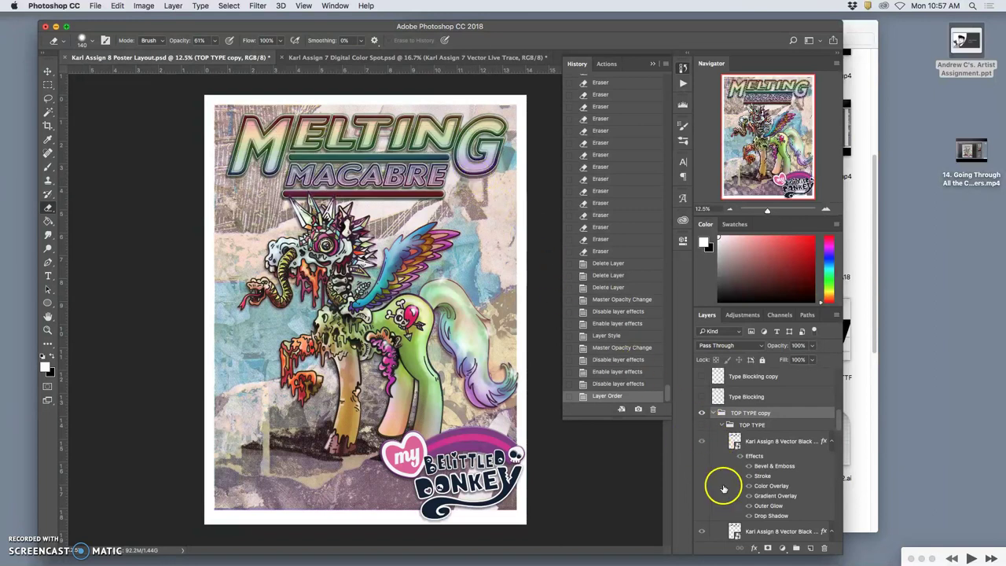
pyautogui.scroll(-5, 735, 470)
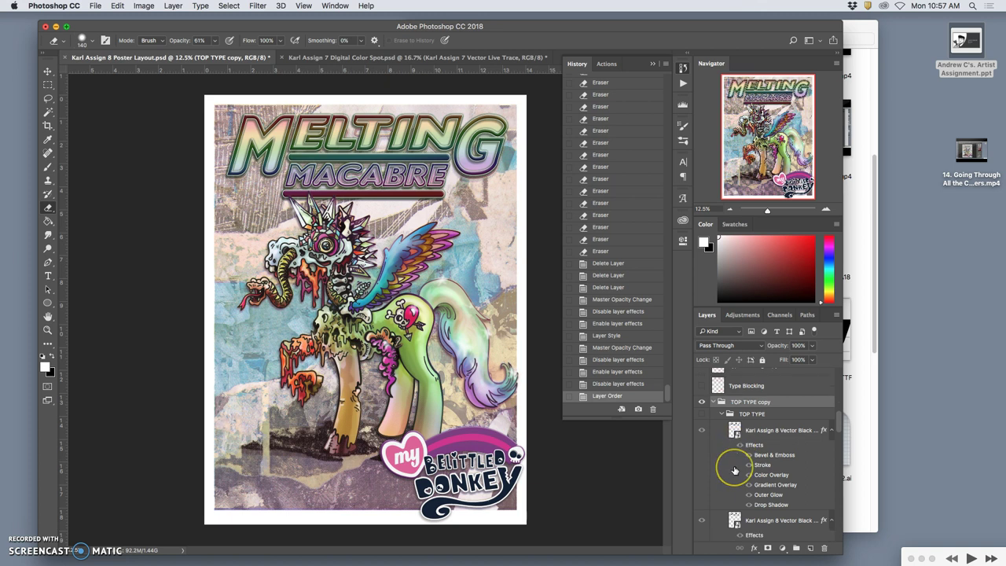
pyautogui.scroll(-5, 735, 470)
pyautogui.click(731, 446)
pyautogui.click(730, 445)
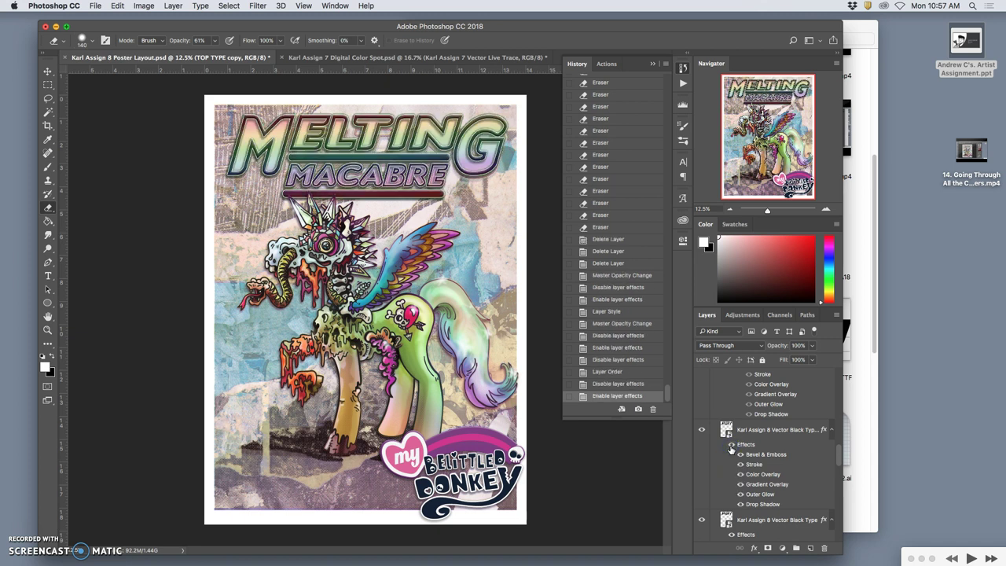
pyautogui.click(740, 464)
pyautogui.click(740, 484)
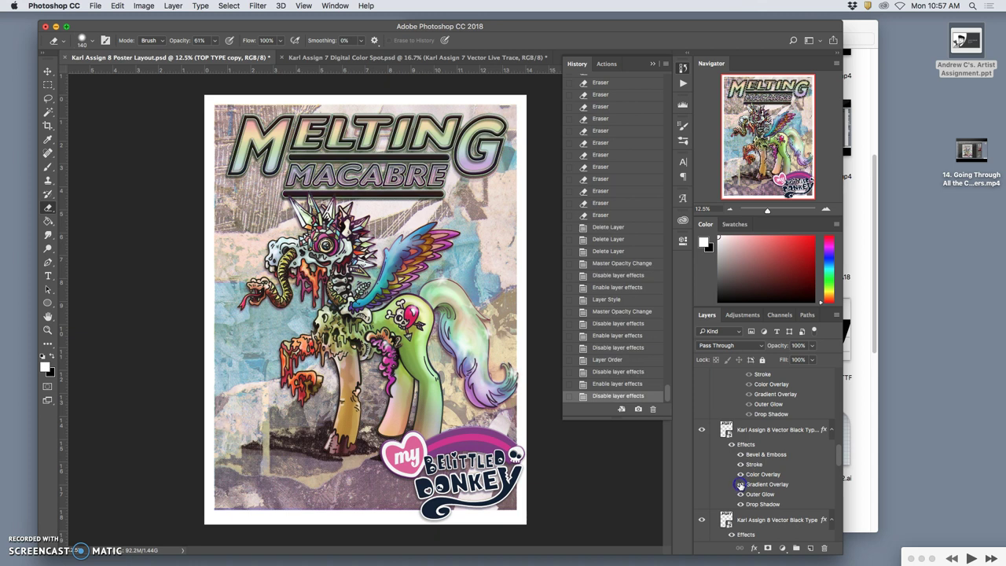
pyautogui.click(740, 484)
pyautogui.click(739, 475)
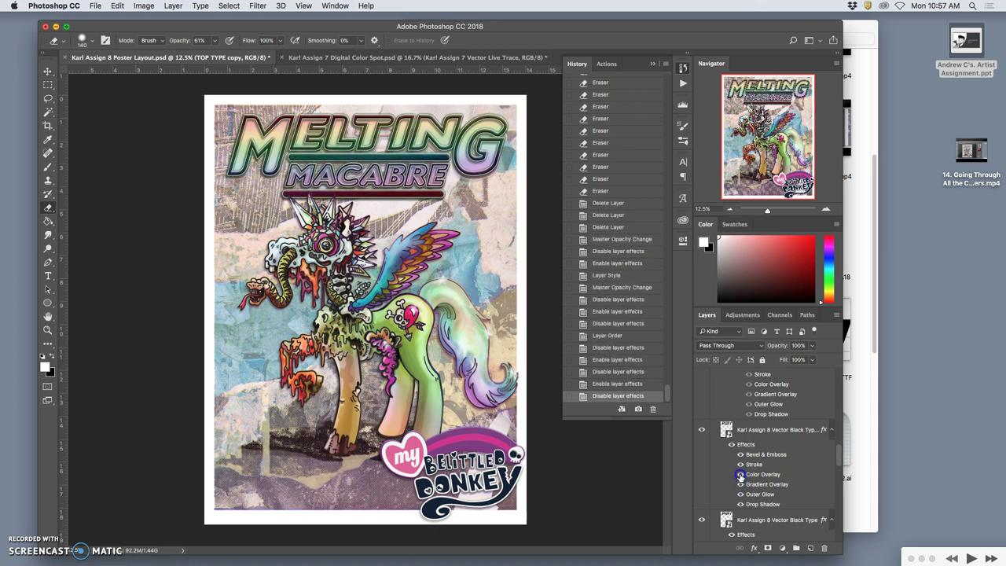
pyautogui.click(741, 477)
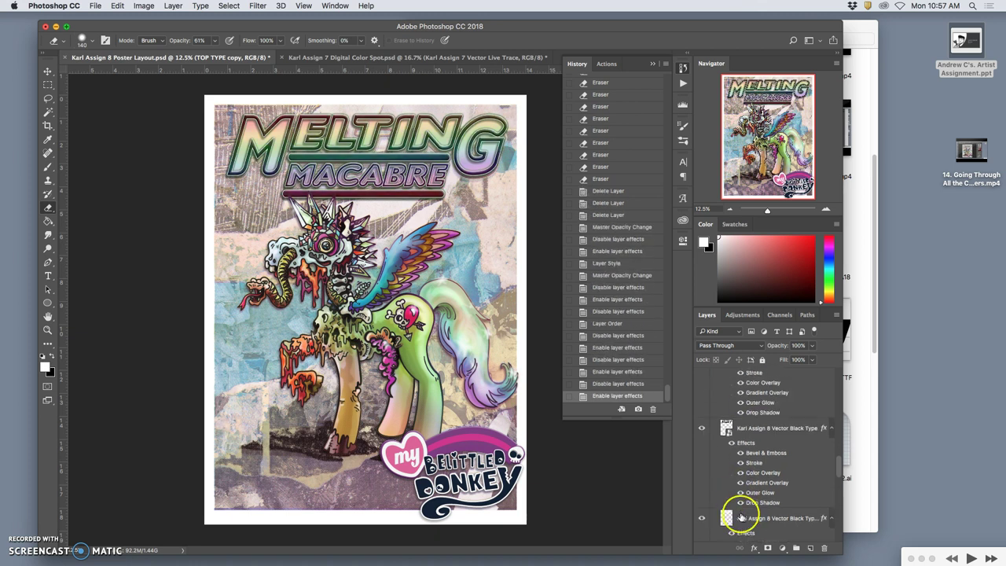
pyautogui.click(743, 518)
pyautogui.moveTo(747, 507); pyautogui.dragTo(741, 467)
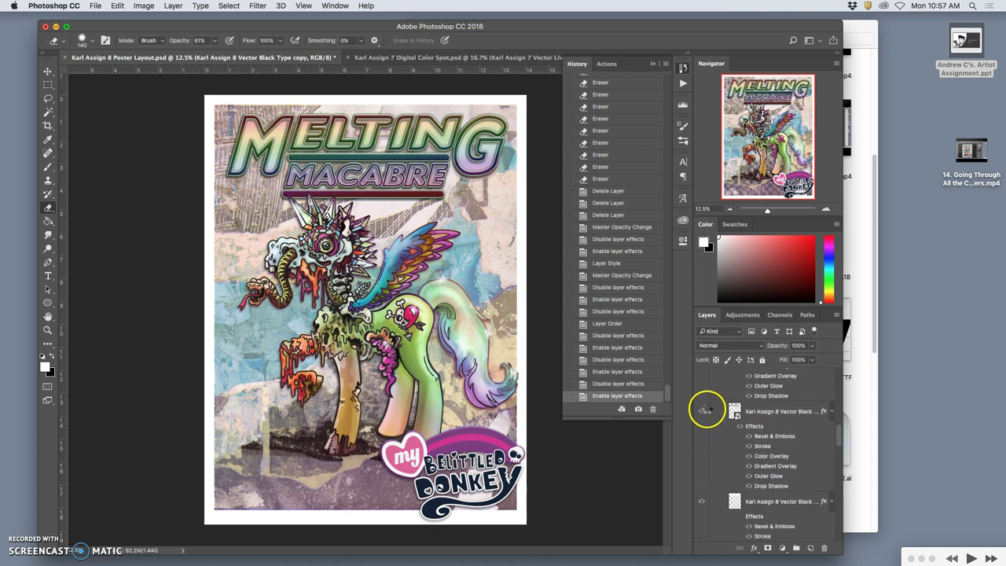
pyautogui.click(703, 408)
pyautogui.scroll(3, 704, 405)
pyautogui.click(703, 447)
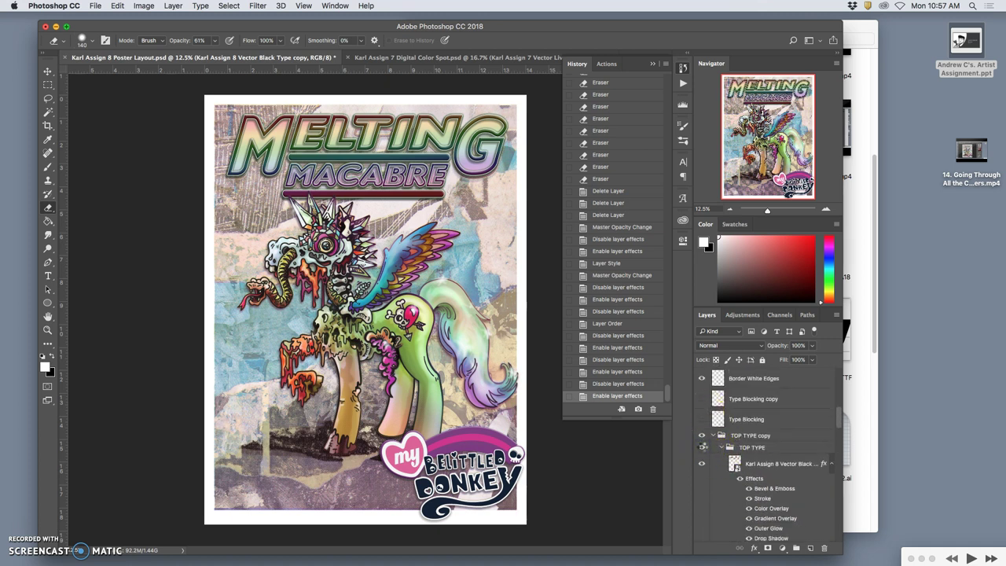
pyautogui.scroll(-2, 716, 467)
pyautogui.scroll(-1, 719, 470)
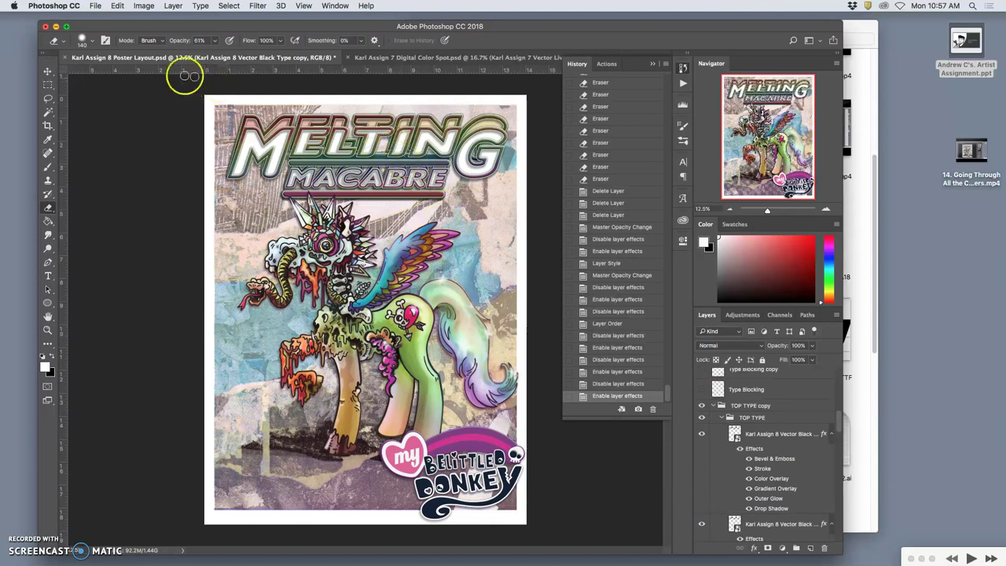
# Compare the black type and white outer title layers, then duplicate the black type copy layer.
pyautogui.click(48, 70)
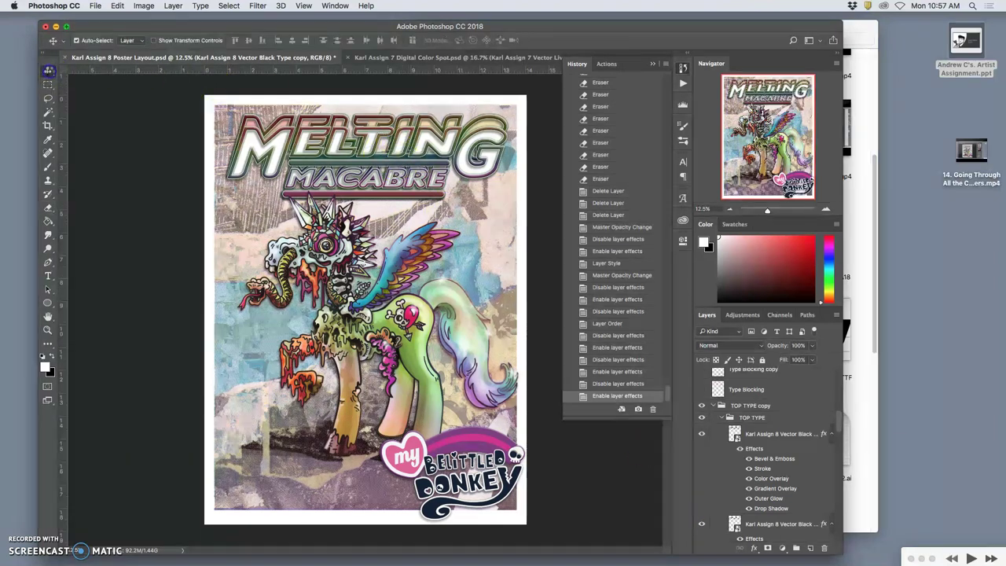
pyautogui.click(257, 143)
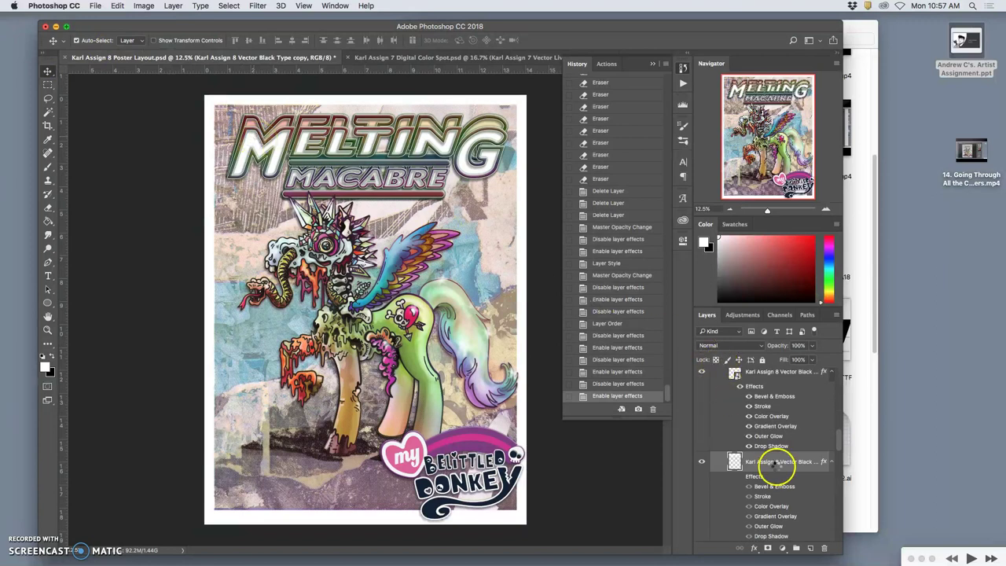
pyautogui.click(702, 462)
pyautogui.click(702, 464)
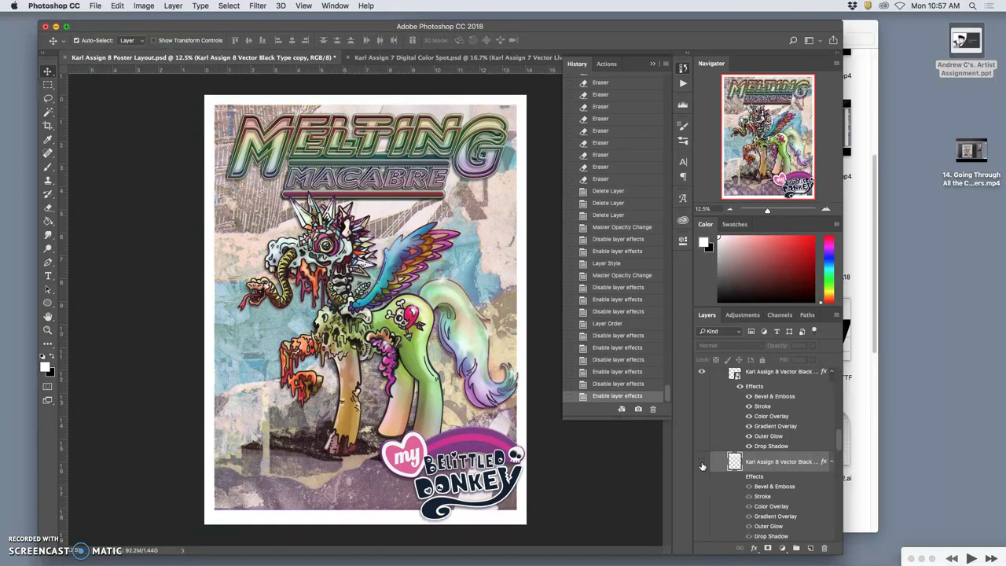
pyautogui.click(702, 462)
pyautogui.click(702, 462)
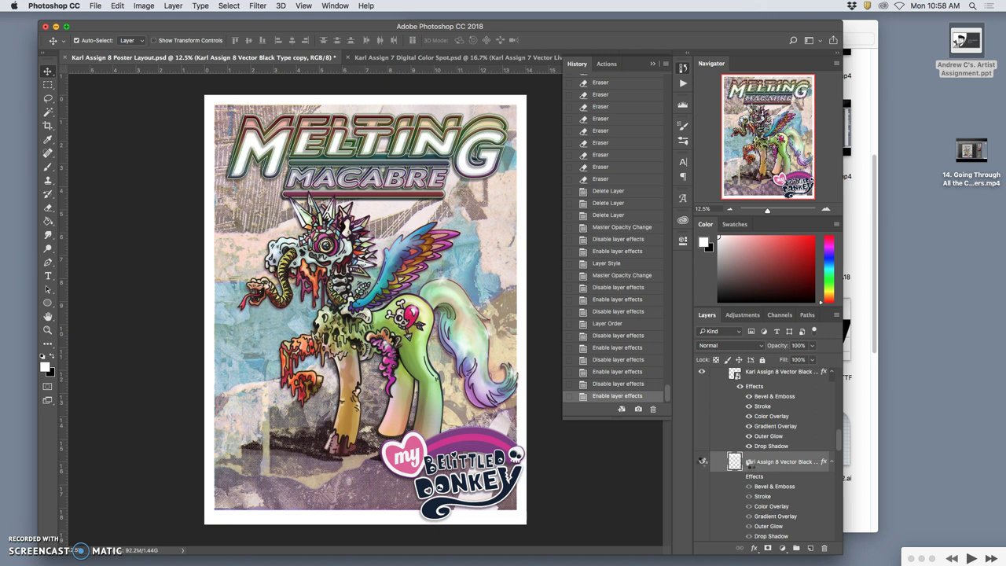
pyautogui.click(758, 465)
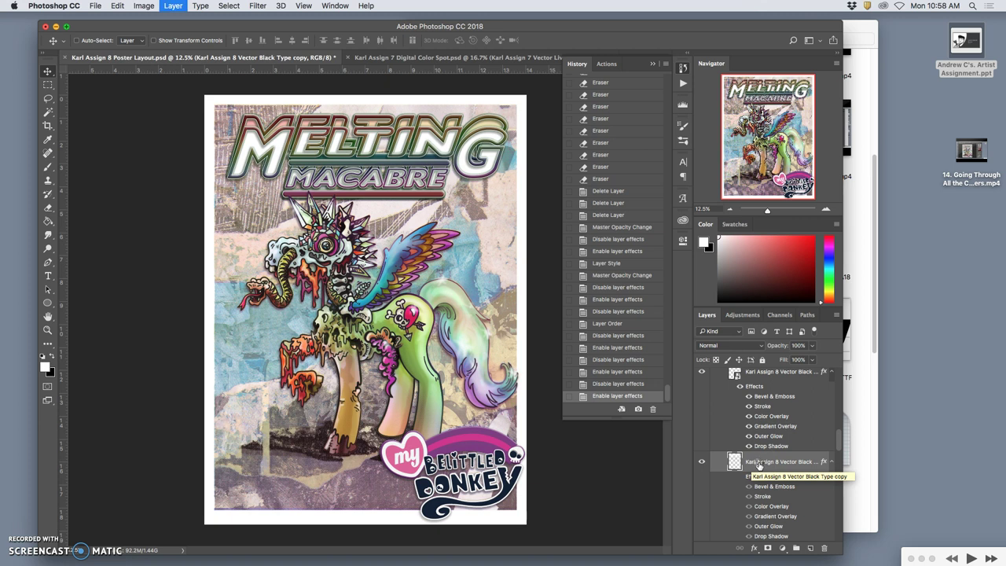
pyautogui.press('super+j')
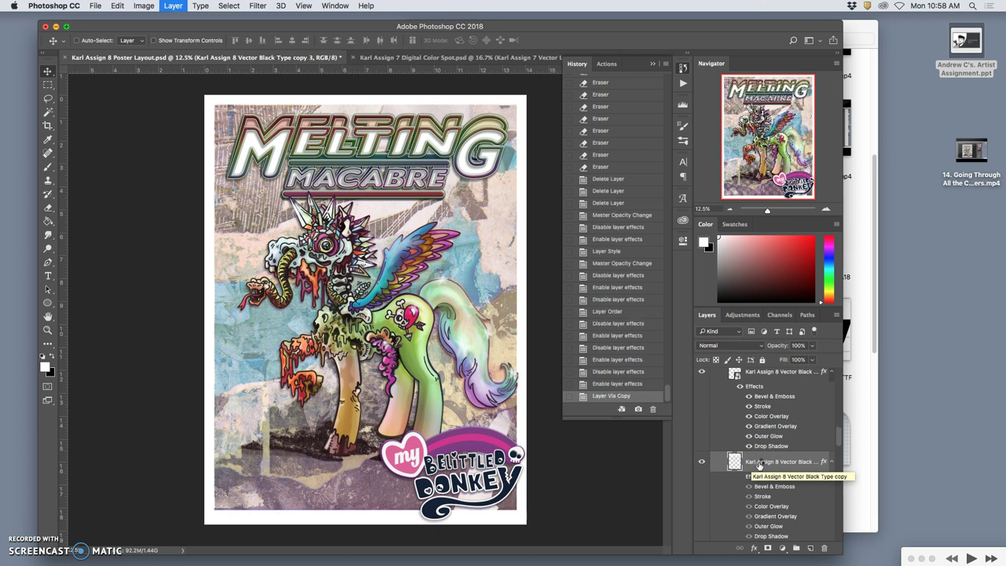
# Hide the lower black type layer and turn the title type layer back on so its effects show.
pyautogui.scroll(-2, 758, 464)
pyautogui.click(702, 494)
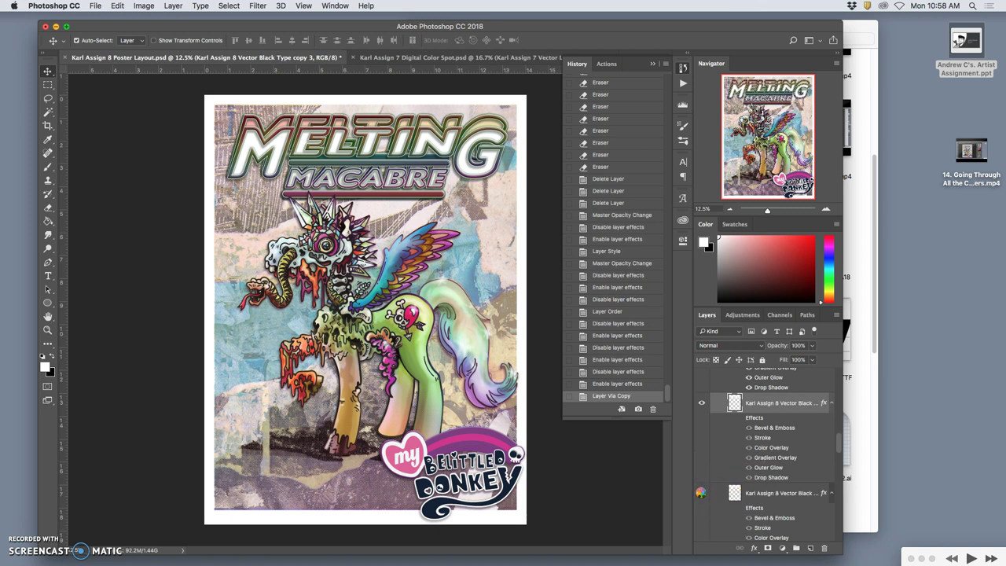
pyautogui.click(753, 475)
pyautogui.scroll(-1, 752, 477)
pyautogui.scroll(-1, 752, 478)
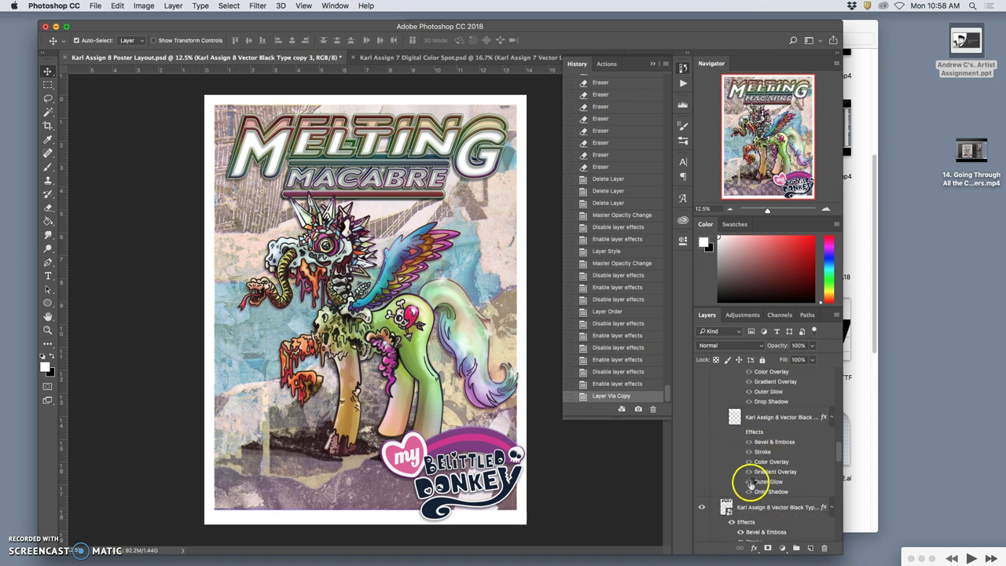
pyautogui.click(699, 503)
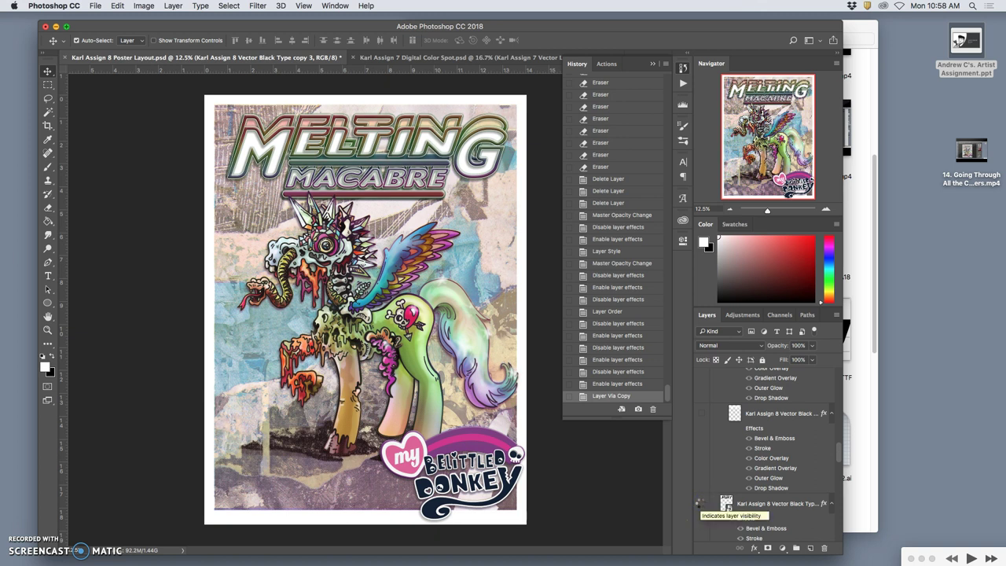
pyautogui.click(701, 503)
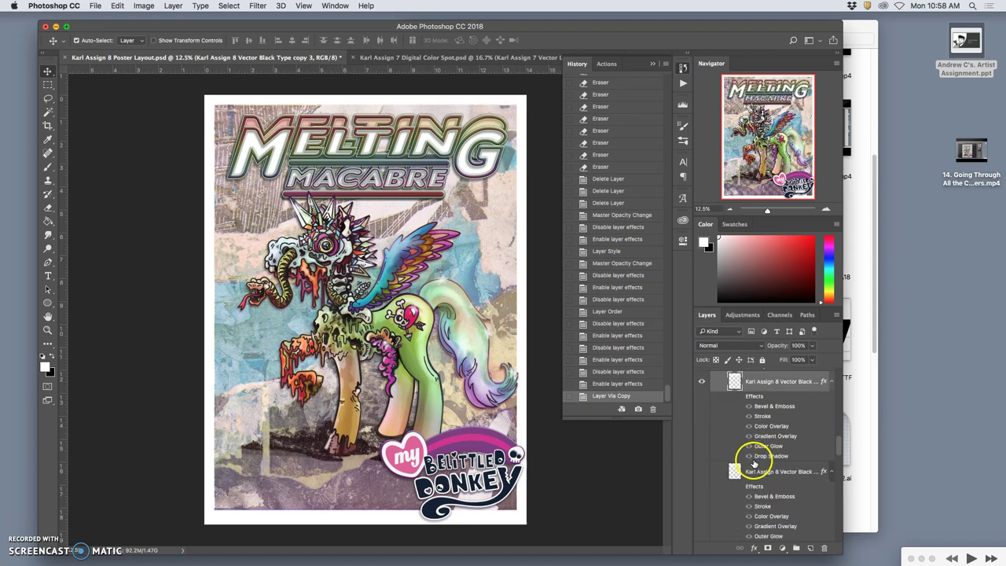
# Select the middle Vector Black Type layer and begin a free transform on it.
pyautogui.click(756, 416)
pyautogui.click(607, 384)
pyautogui.click(357, 203)
pyautogui.press('super+t')
pyautogui.click(372, 157)
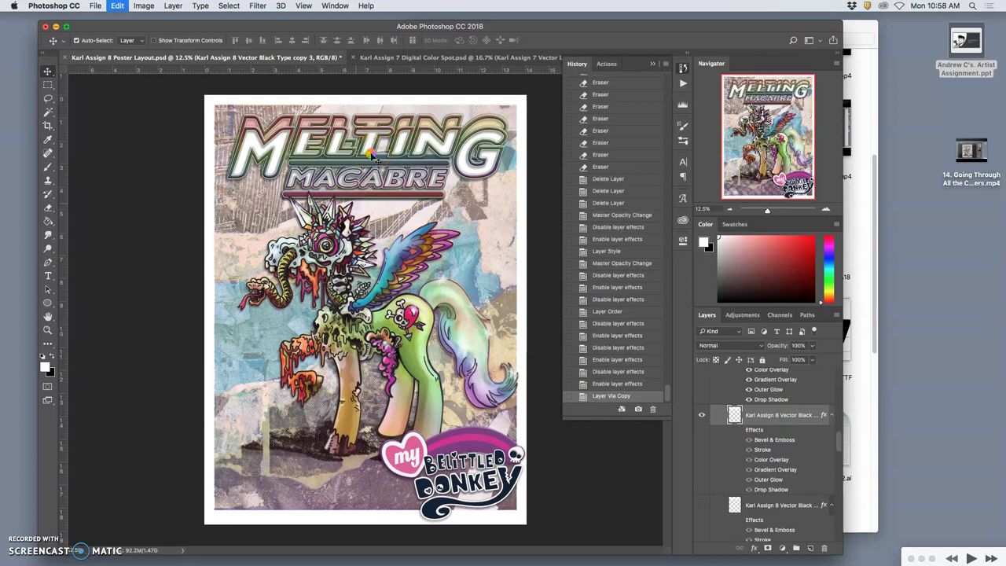
# Move the title copy a few pixels upward and commit the transform.
pyautogui.click(372, 133)
pyautogui.moveTo(369, 127); pyautogui.dragTo(366, 116)
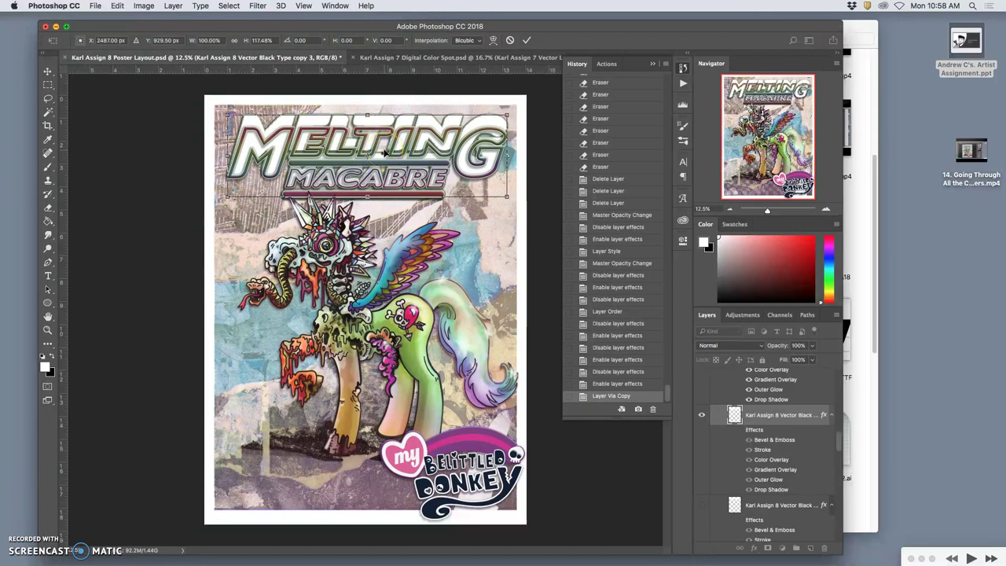
pyautogui.press('Return')
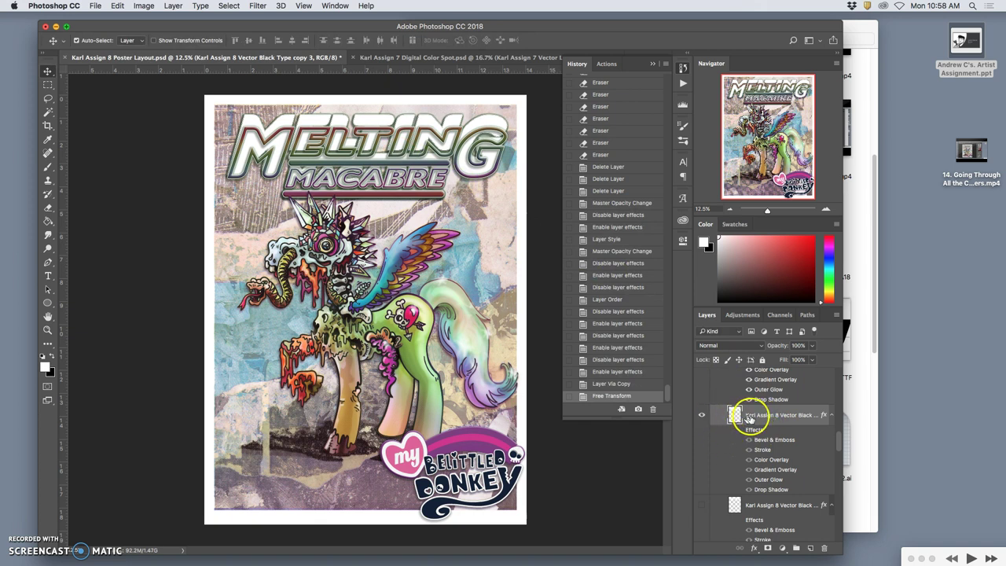
# Send the title copy two layers down the stack, then select the next layer below.
pyautogui.press('super+bracketleft')
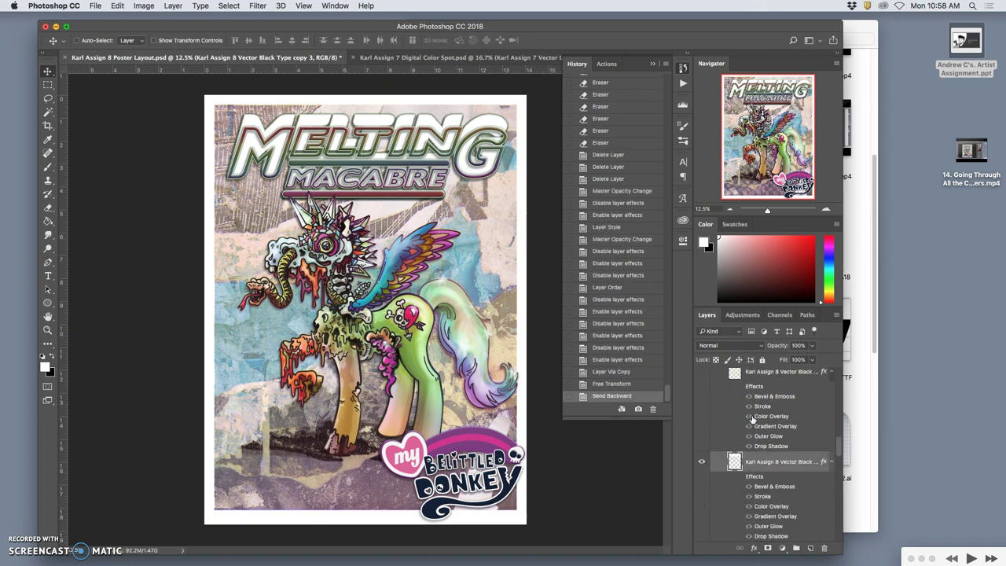
pyautogui.press('super+bracketleft')
pyautogui.press('super+bracketleft')
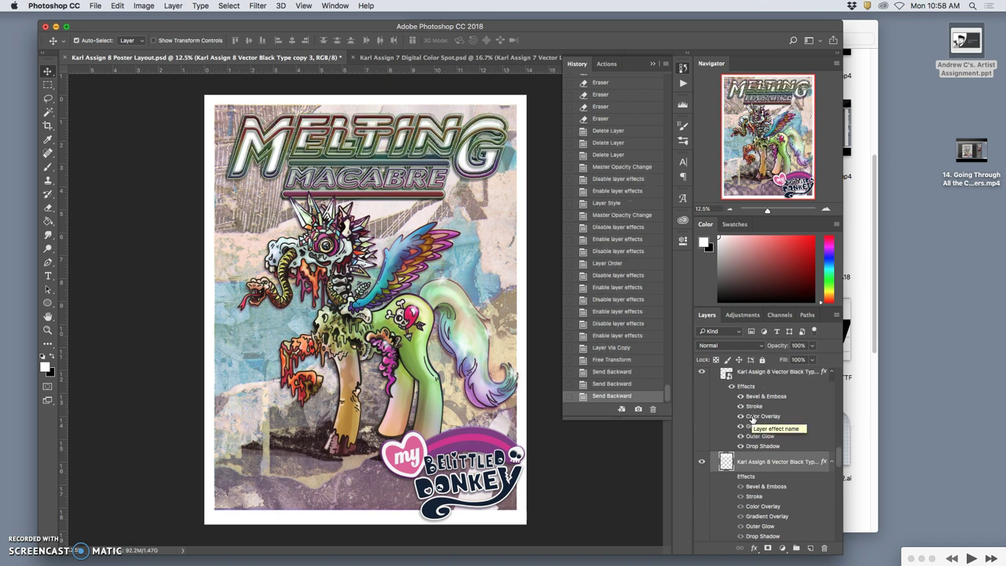
pyautogui.scroll(3, 743, 424)
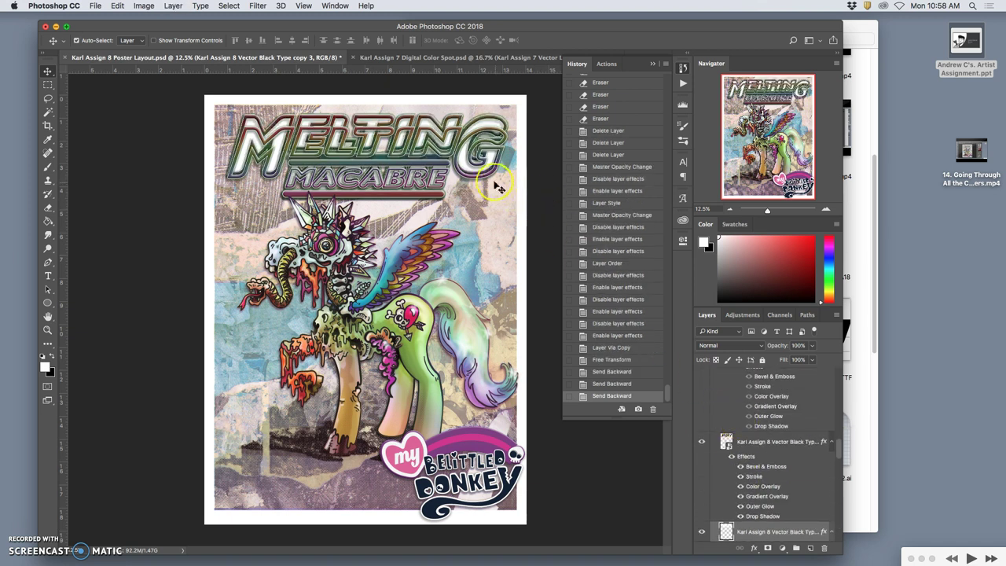
pyautogui.hotkey('alt', '[')
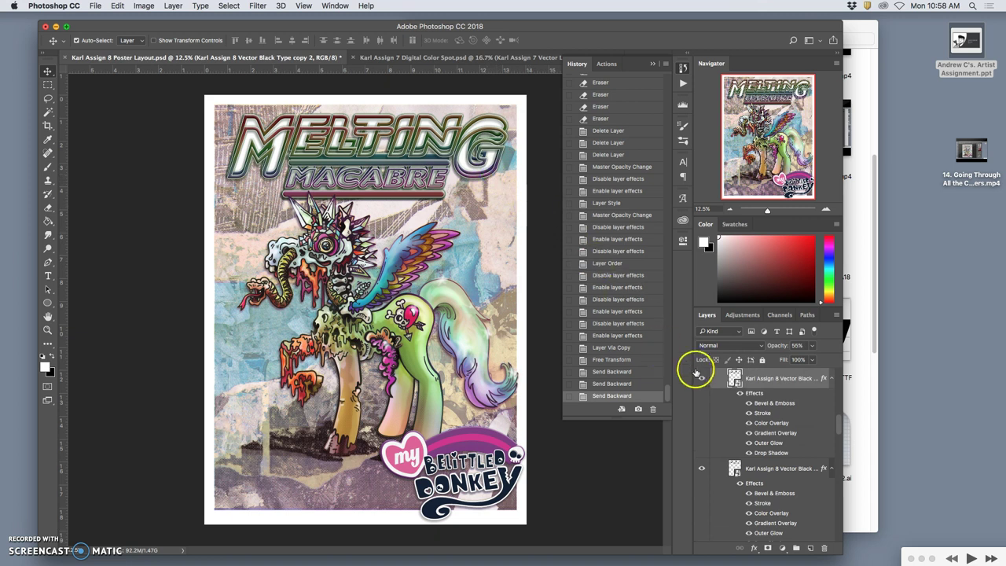
# Hide the top title copy layer and toggle the title layer's effects off and on to compare.
pyautogui.click(700, 380)
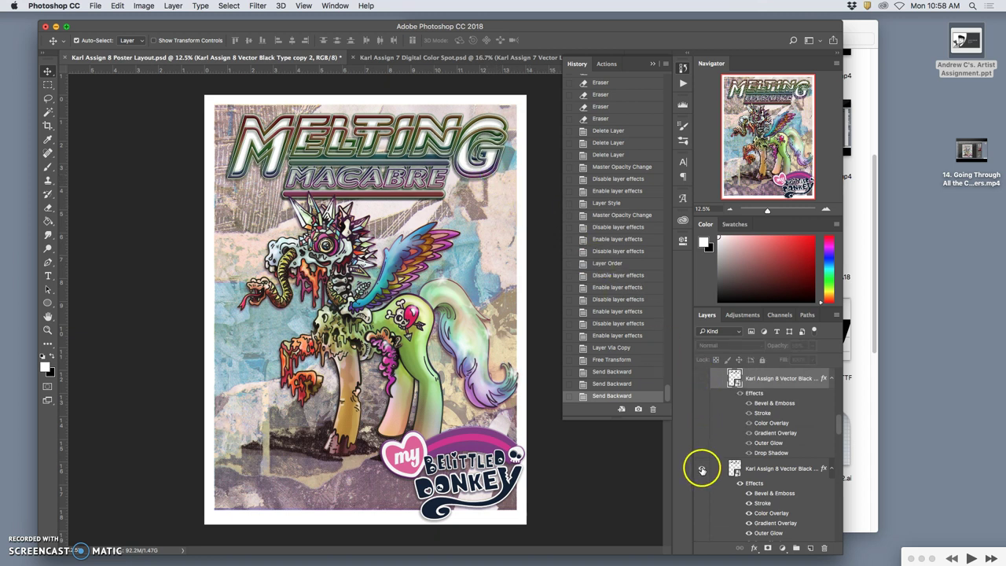
pyautogui.click(702, 469)
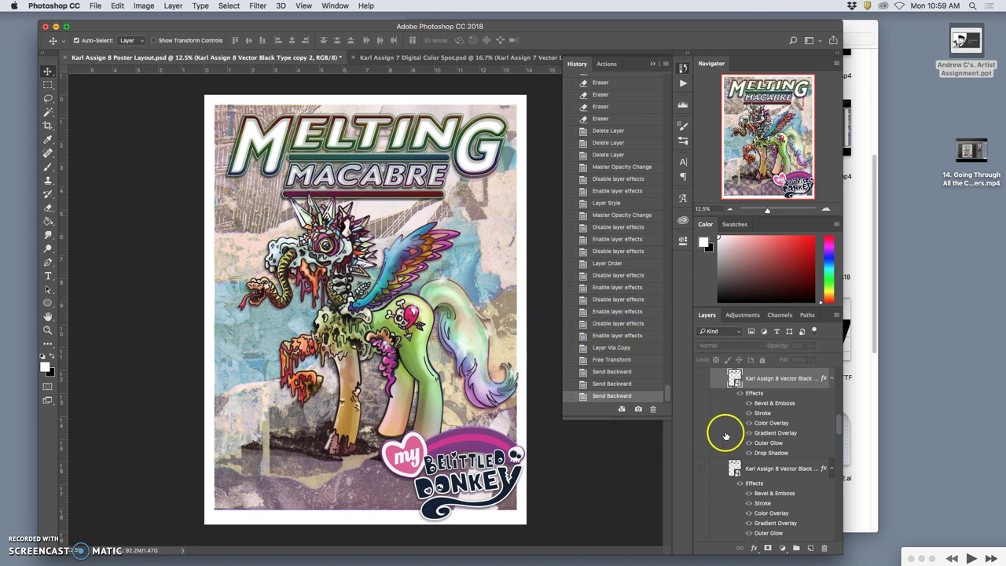
pyautogui.scroll(-3, 739, 432)
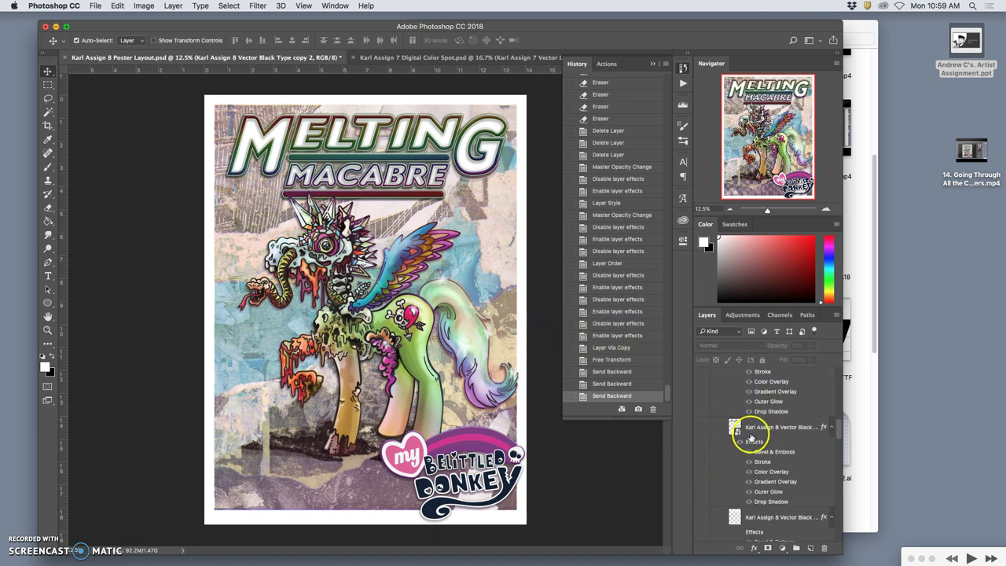
pyautogui.click(703, 432)
pyautogui.click(703, 432)
# Lower the visible black type copy layer's opacity to 89%.
pyautogui.click(741, 433)
pyautogui.click(812, 346)
pyautogui.moveTo(807, 359); pyautogui.dragTo(805, 358)
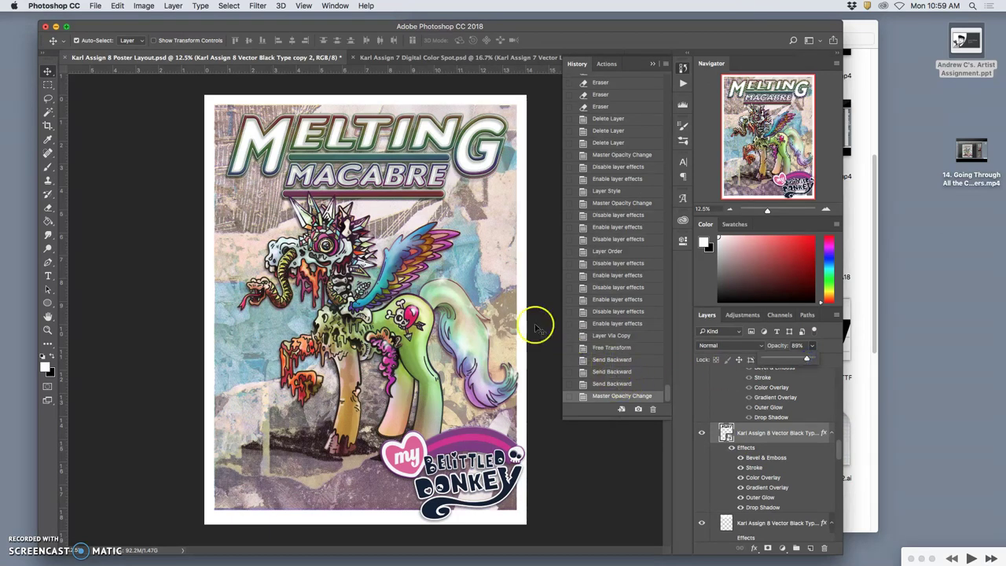
pyautogui.press('super+equal')
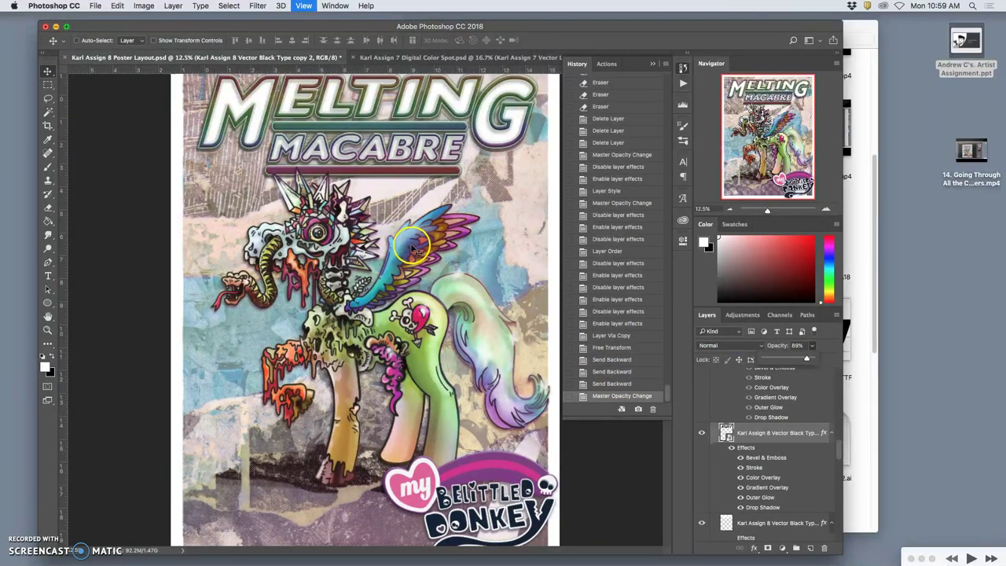
pyautogui.press('super+equal')
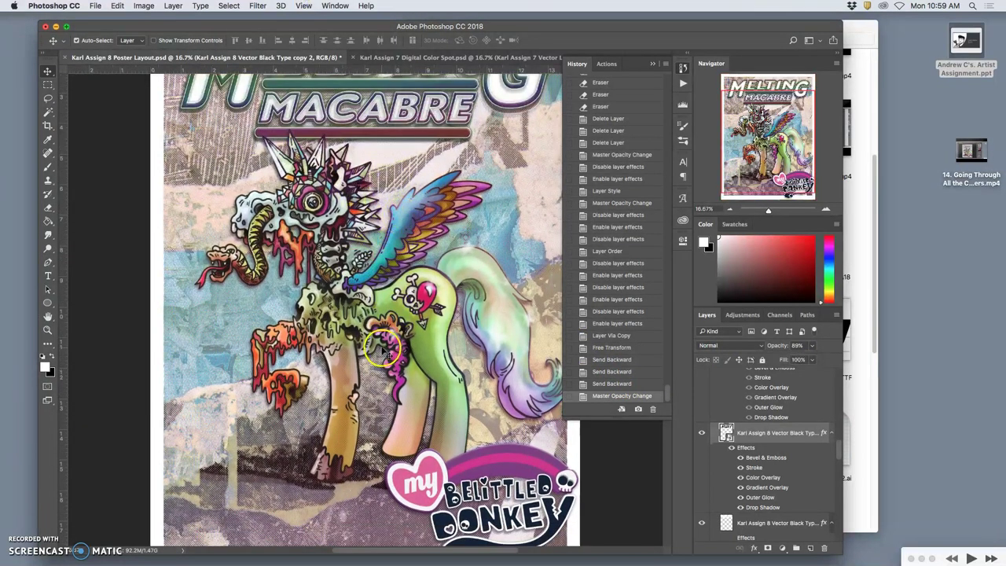
pyautogui.scroll(-3, 380, 344)
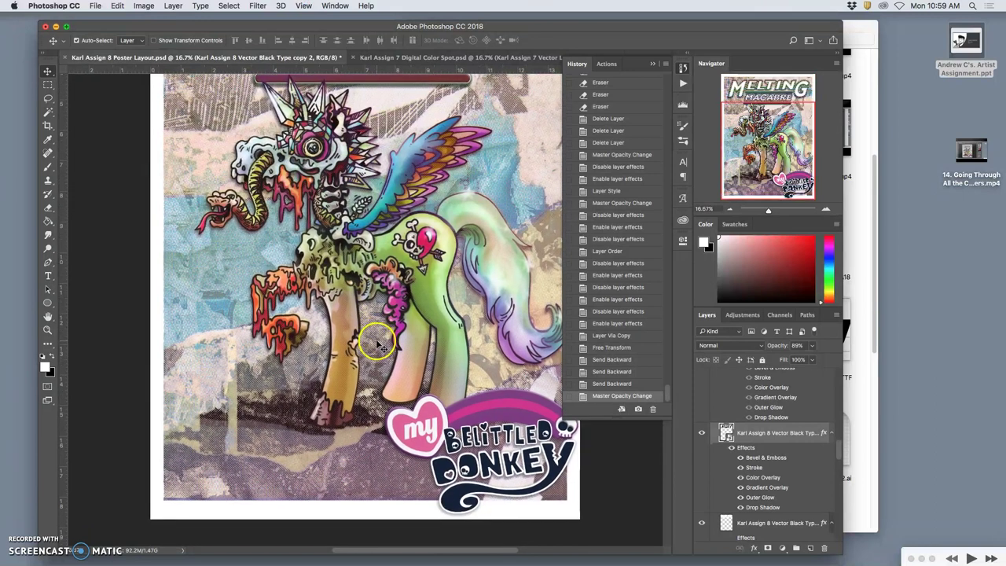
pyautogui.hscroll(4, 370, 346)
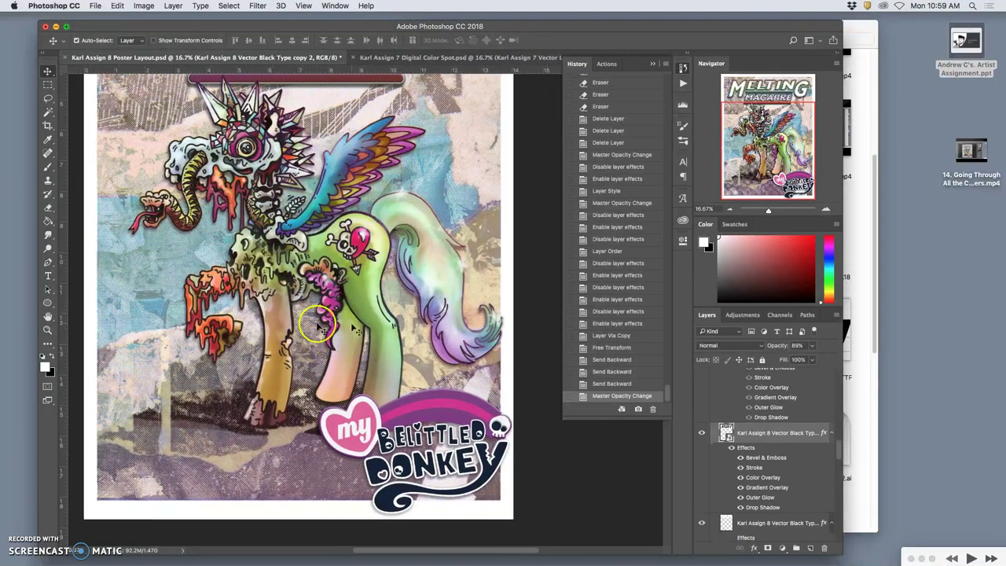
pyautogui.scroll(-1, 380, 346)
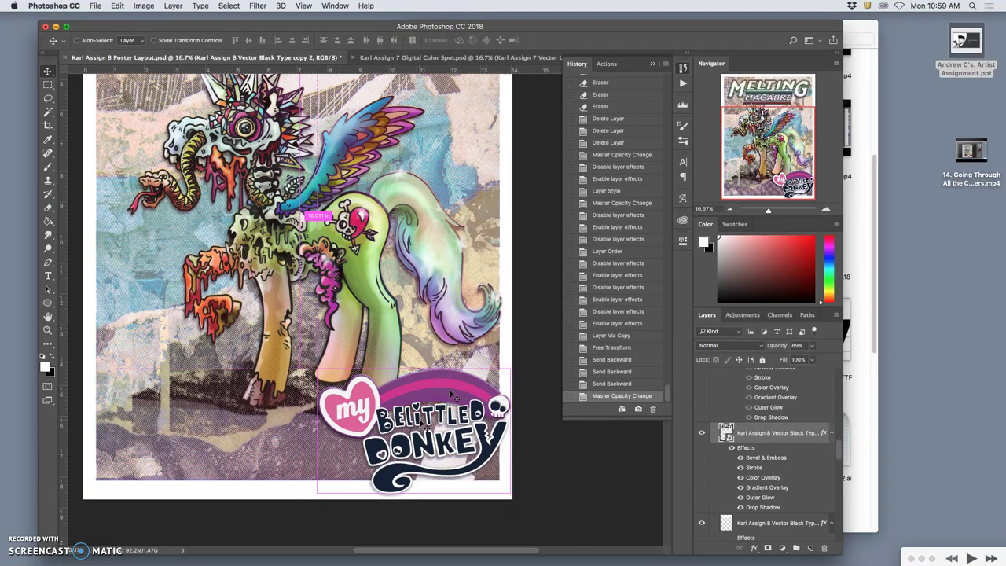
pyautogui.scroll(-1, 440, 400)
pyautogui.scroll(-1, 459, 373)
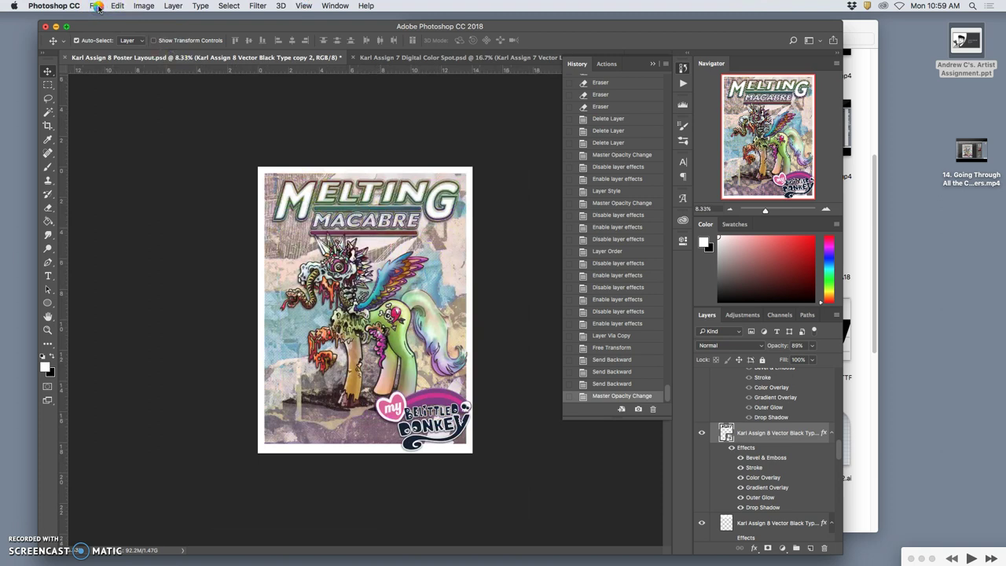
# Save the poster file, then bring the FA18 Assignment #8 Type Design YouTube playlist forward.
pyautogui.click(97, 6)
pyautogui.click(128, 108)
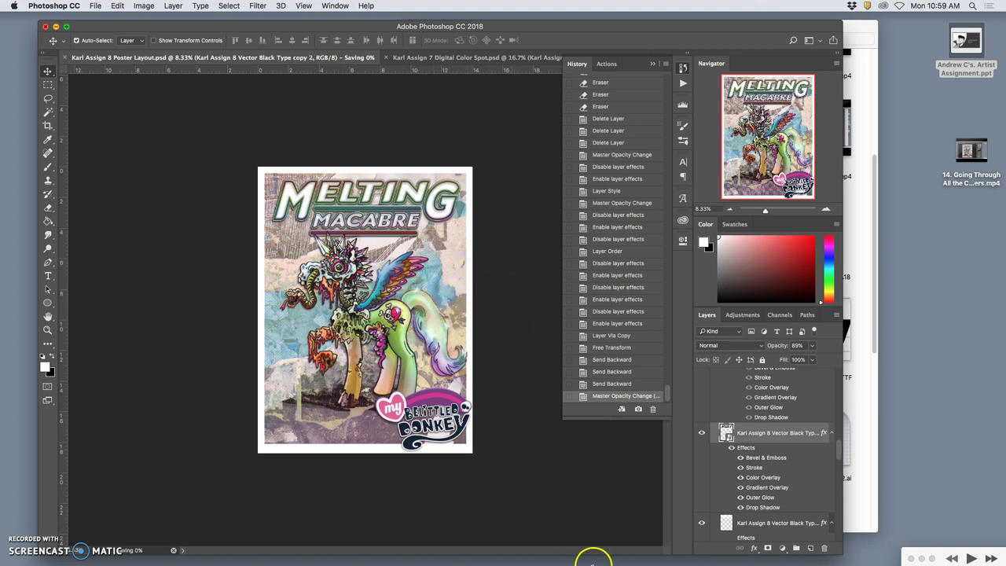
pyautogui.moveTo(605, 556)
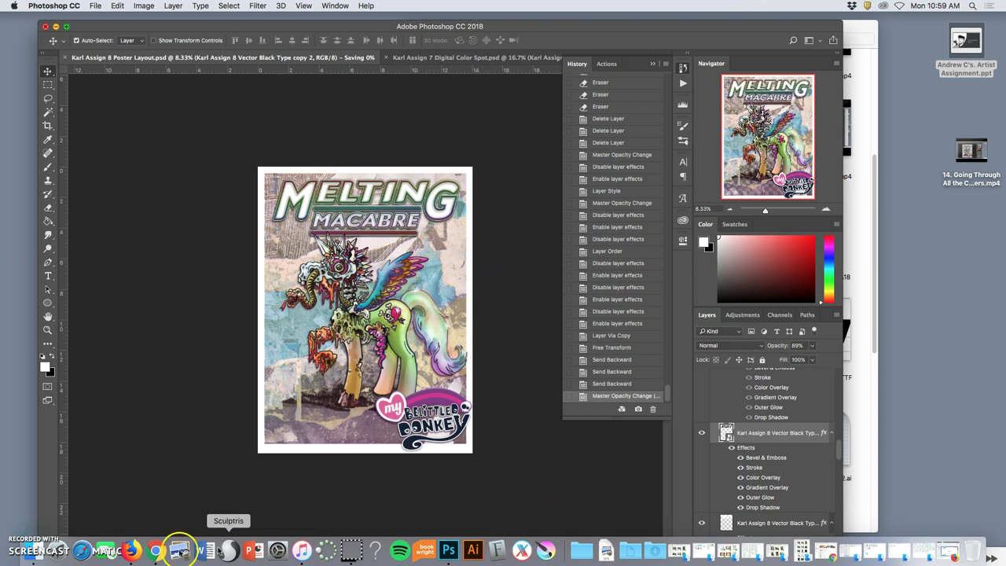
pyautogui.click(157, 550)
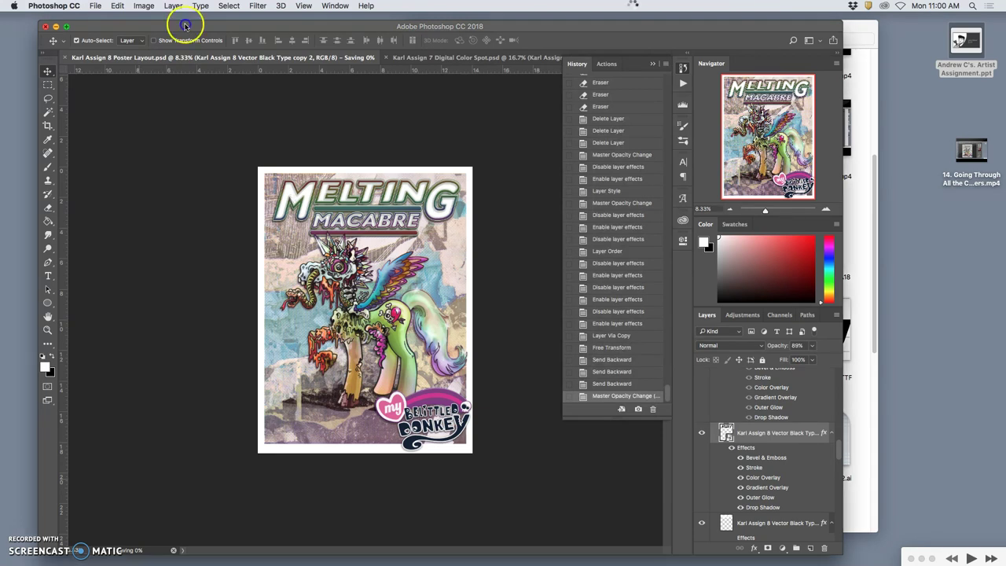
pyautogui.click(127, 514)
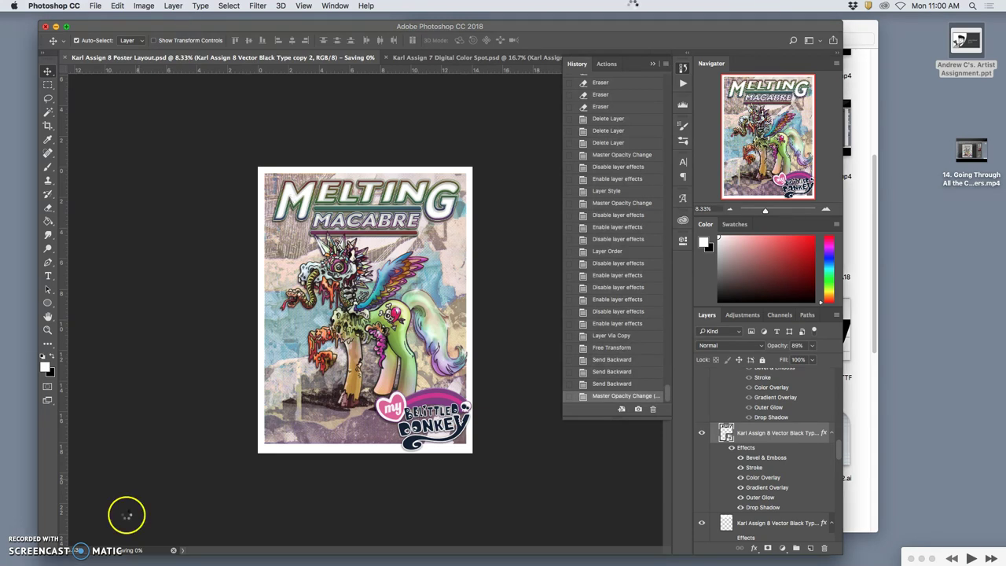
pyautogui.press('super+Tab')
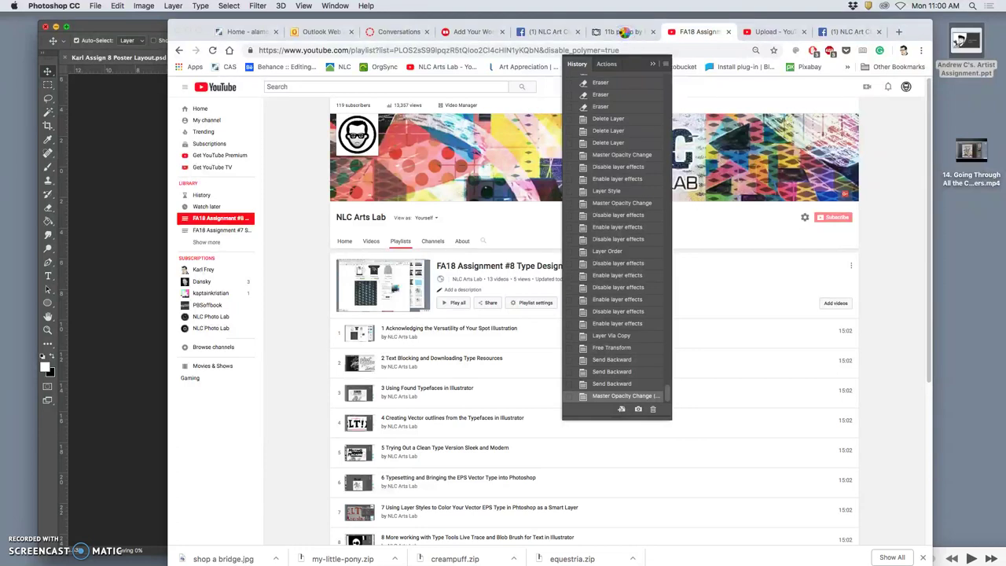
# Make the browser showing the assignment playlist the active app.
pyautogui.click(621, 31)
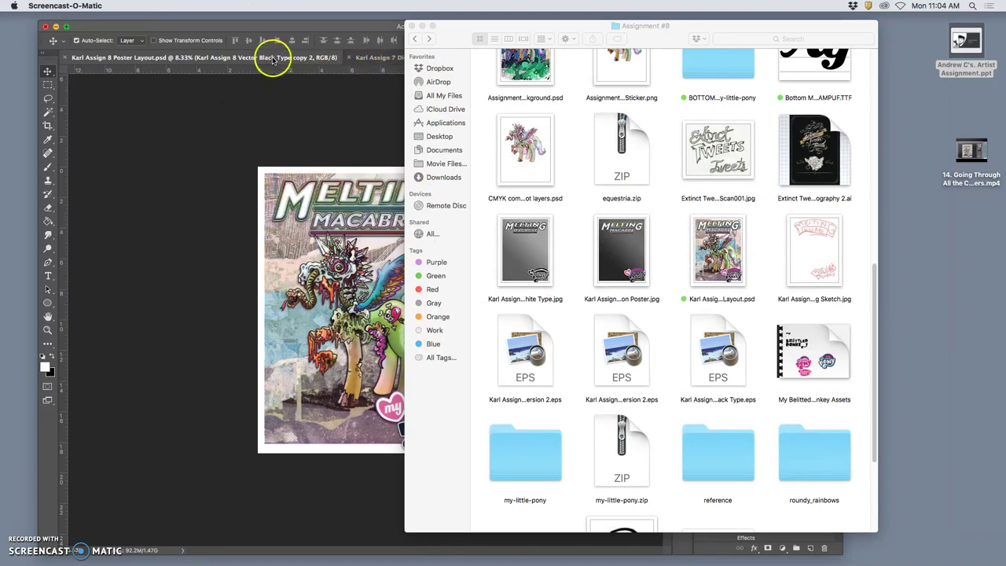
# Use Save As to save the Melting Macabre poster to the Desktop in JPEG format.
pyautogui.click(271, 48)
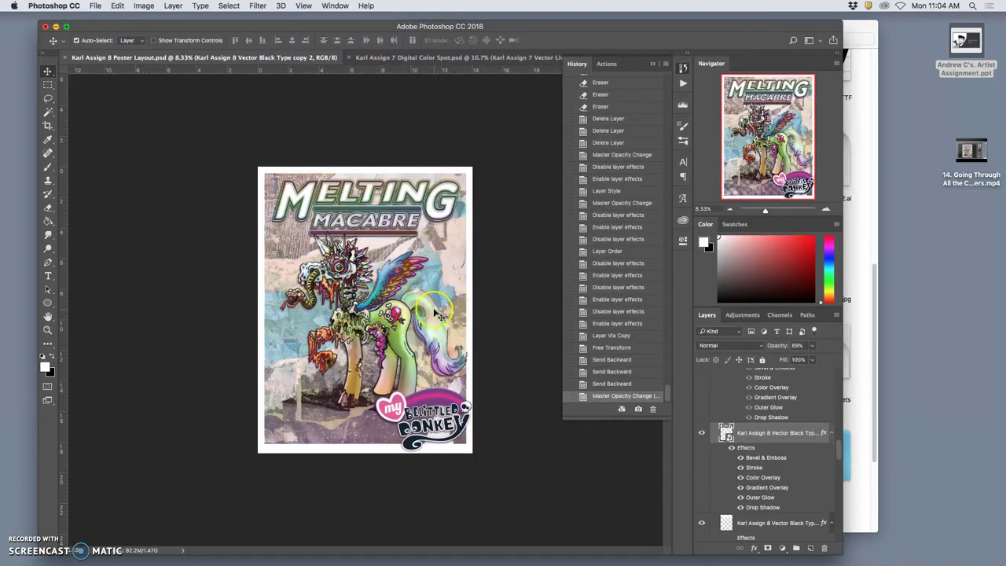
pyautogui.click(95, 7)
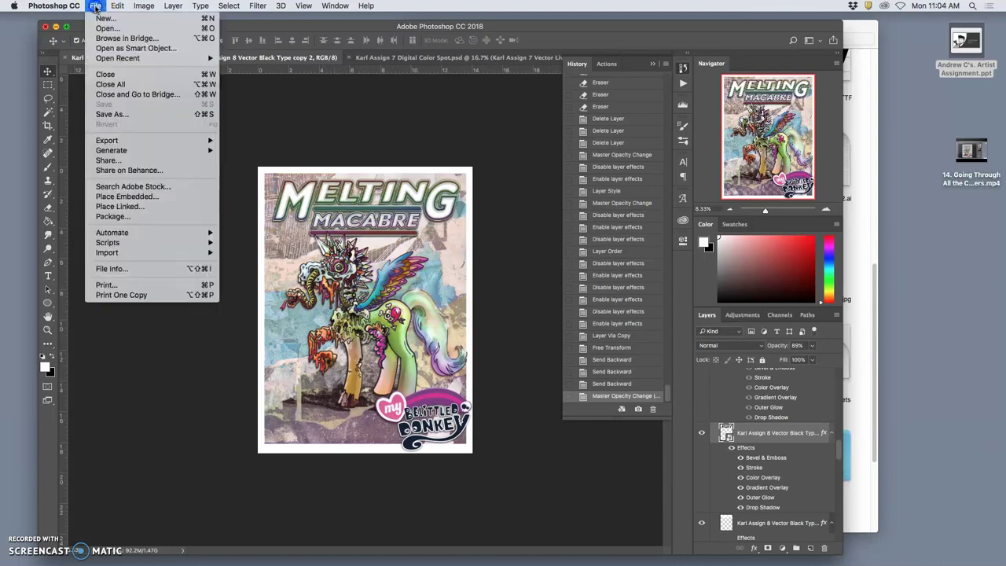
pyautogui.click(126, 114)
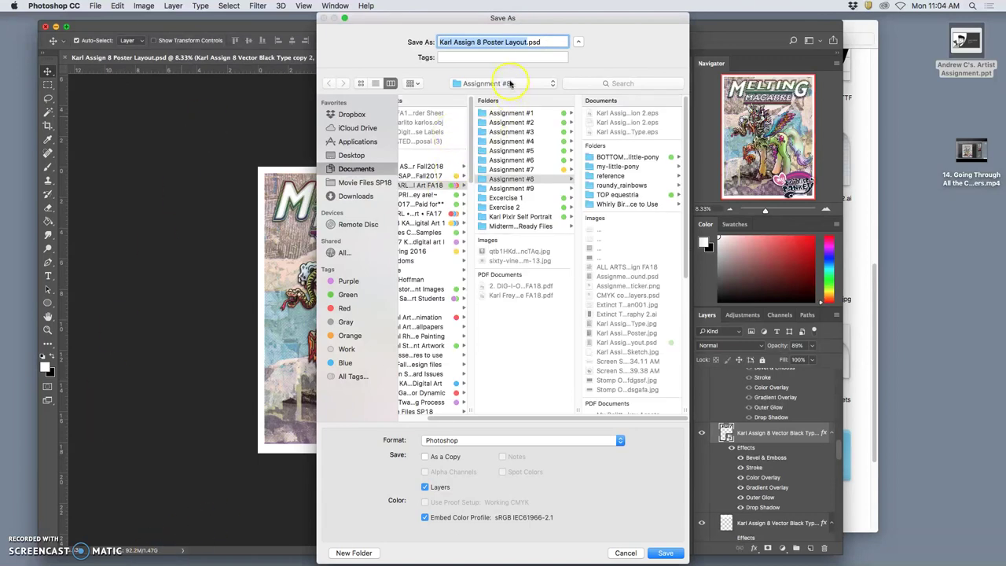
pyautogui.press('super+shift+d')
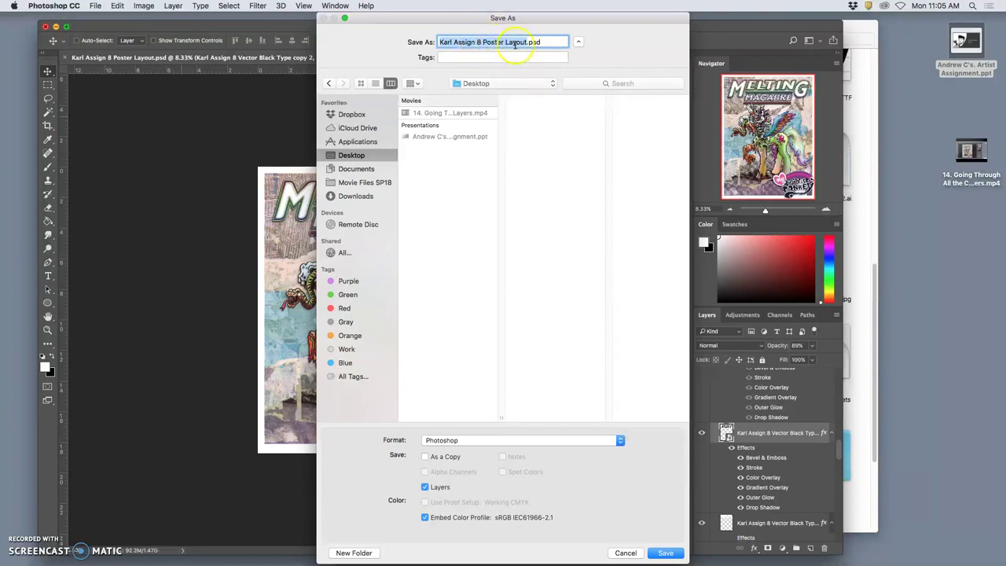
pyautogui.click(515, 441)
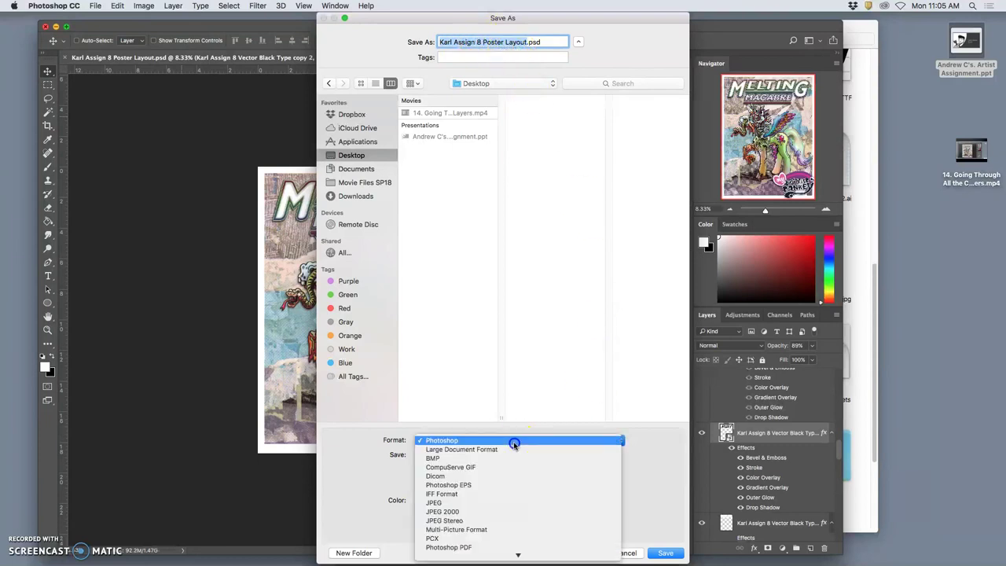
pyautogui.click(490, 504)
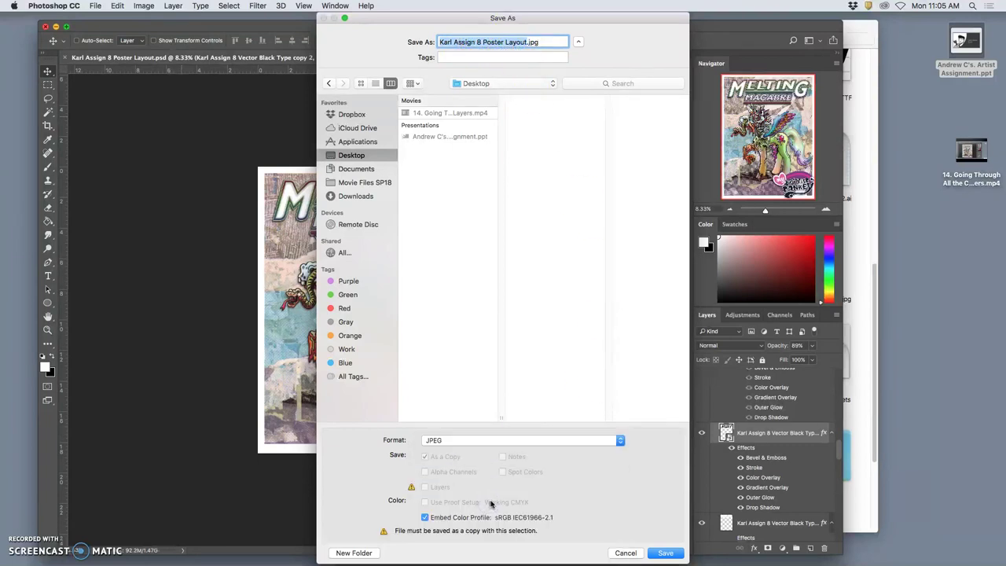
pyautogui.click(665, 554)
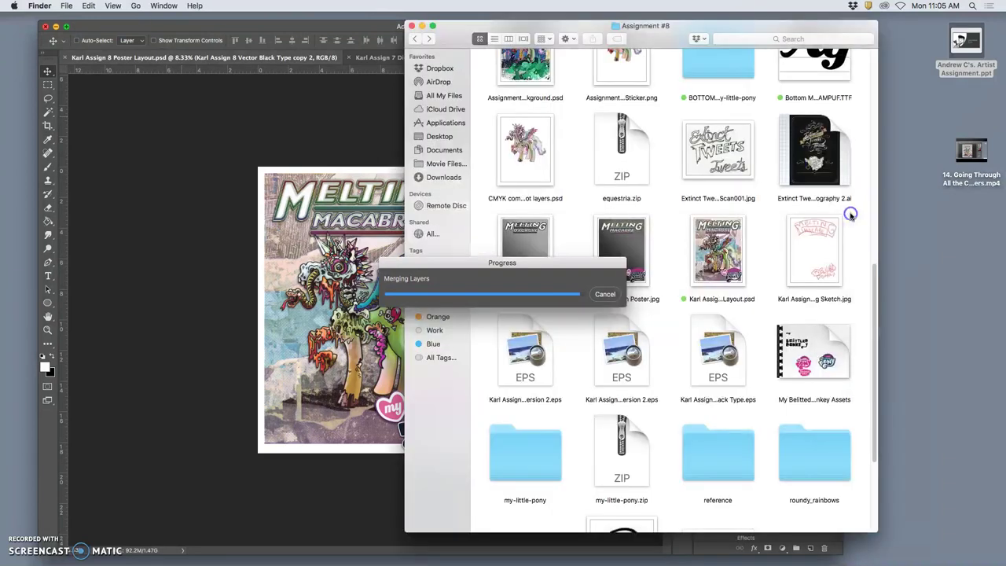
# Check the Assignment #8 folder window, then return to the JPEG Options dialog.
pyautogui.click(849, 214)
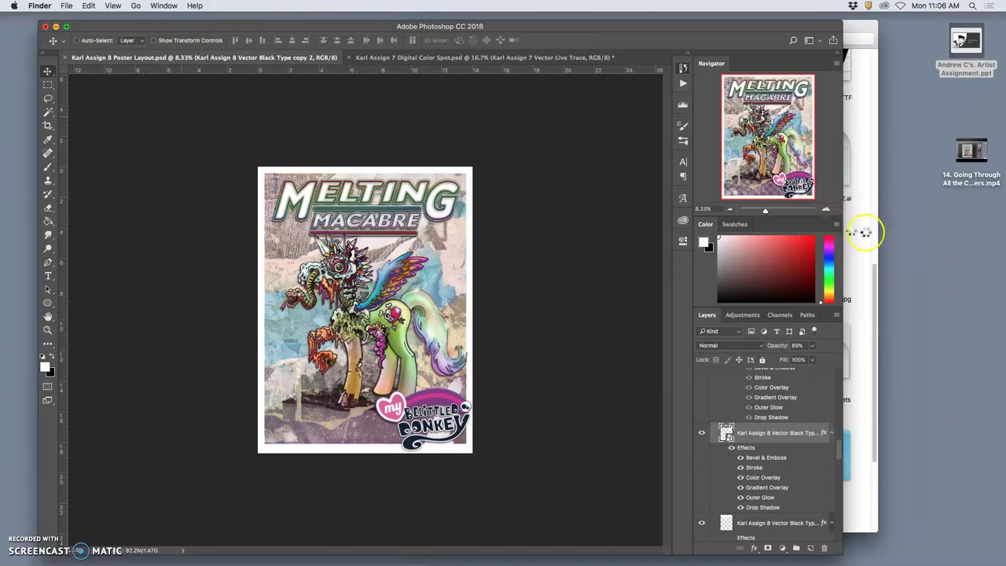
pyautogui.click(861, 233)
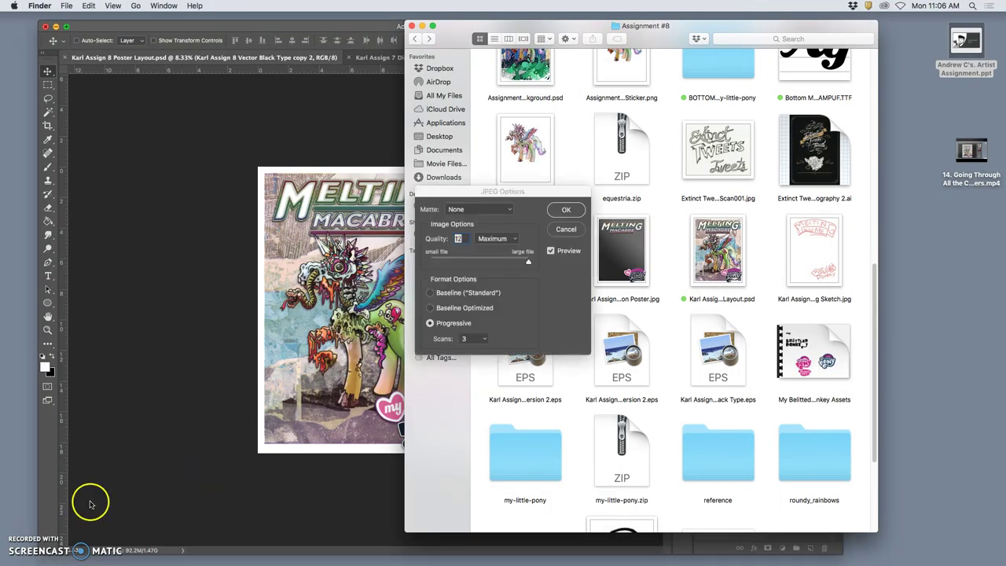
pyautogui.click(491, 197)
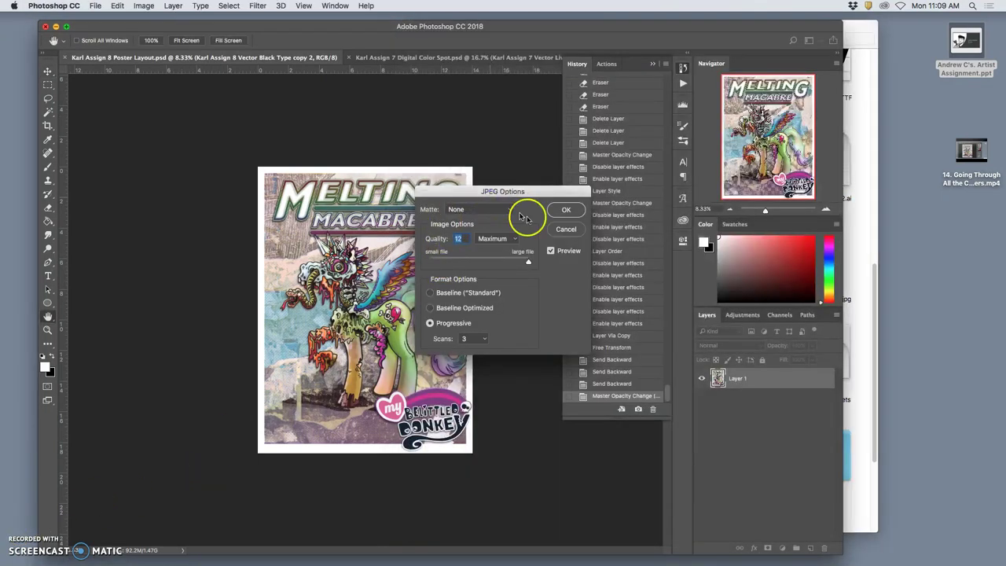
# Set JPEG quality to 5 (Medium), keep Progressive, and confirm the save.
pyautogui.click(529, 264)
pyautogui.moveTo(529, 264); pyautogui.dragTo(445, 263)
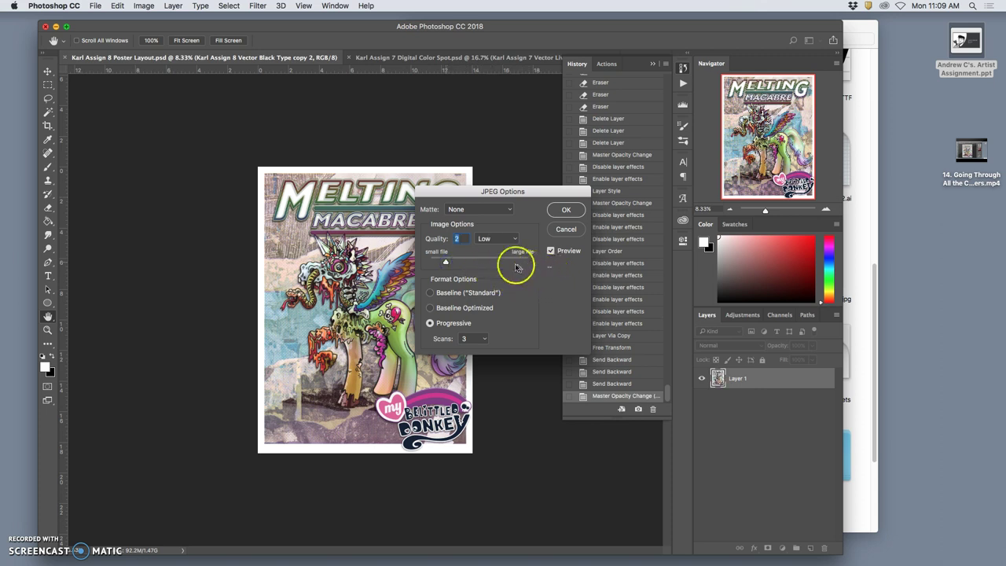
pyautogui.click(552, 271)
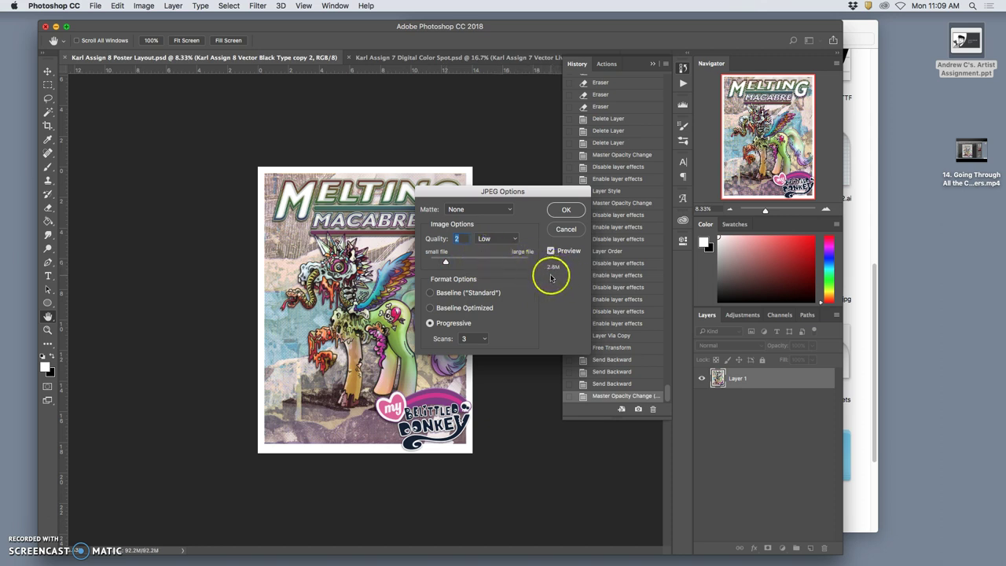
pyautogui.click(448, 264)
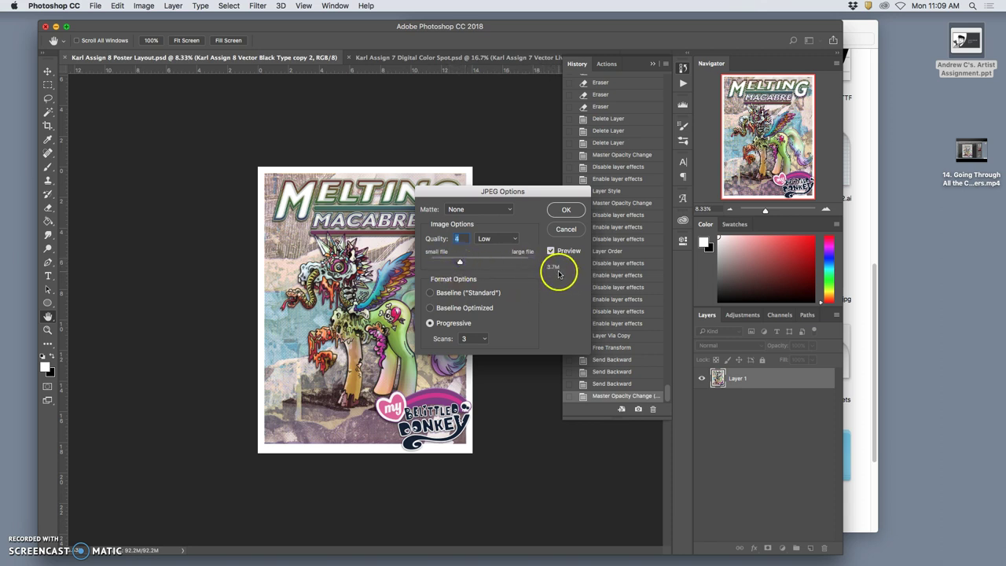
pyautogui.click(462, 264)
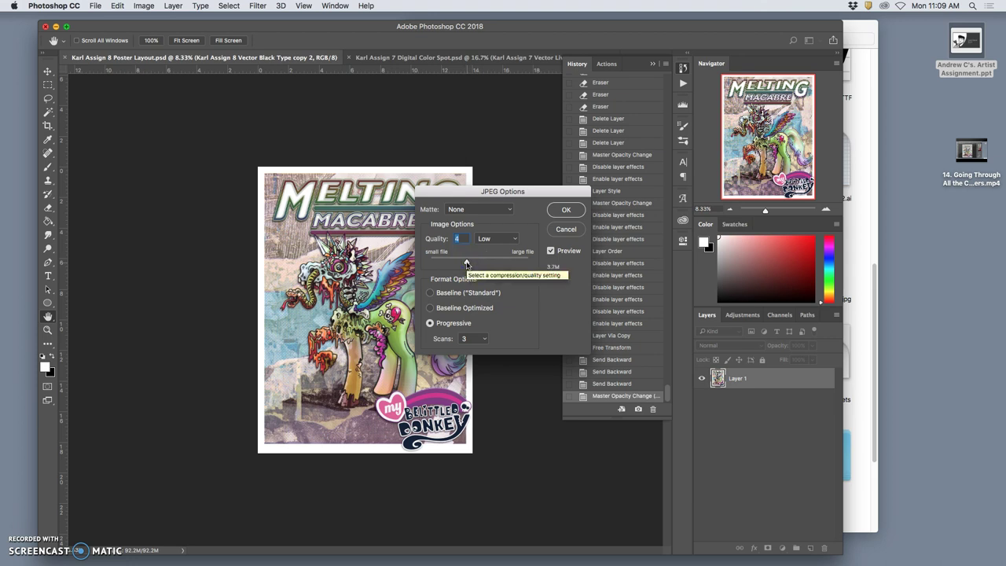
pyautogui.moveTo(467, 264)
pyautogui.mouseDown()
pyautogui.moveTo(488, 265)
pyautogui.moveTo(473, 263)
pyautogui.mouseUp()
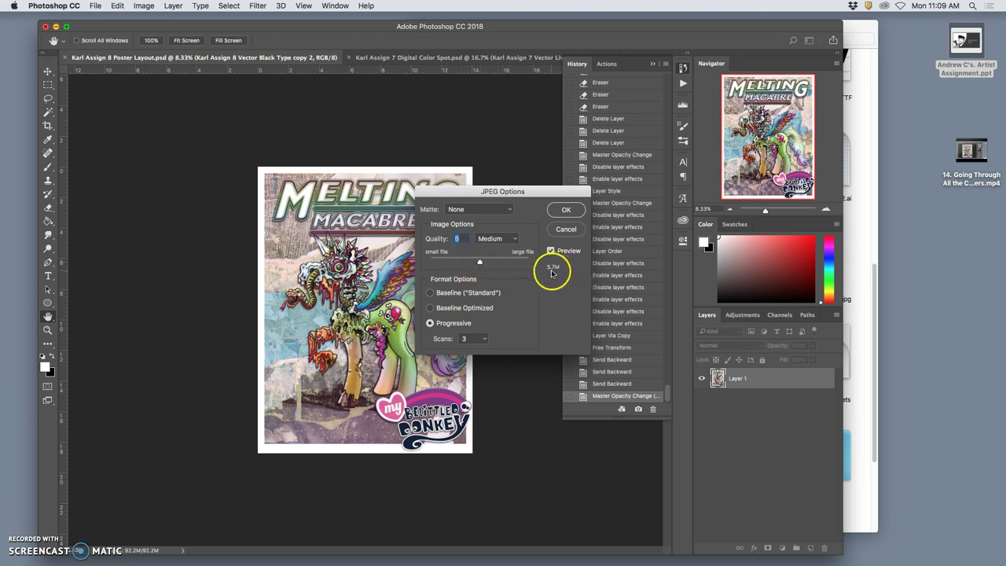
pyautogui.moveTo(477, 263); pyautogui.dragTo(472, 264)
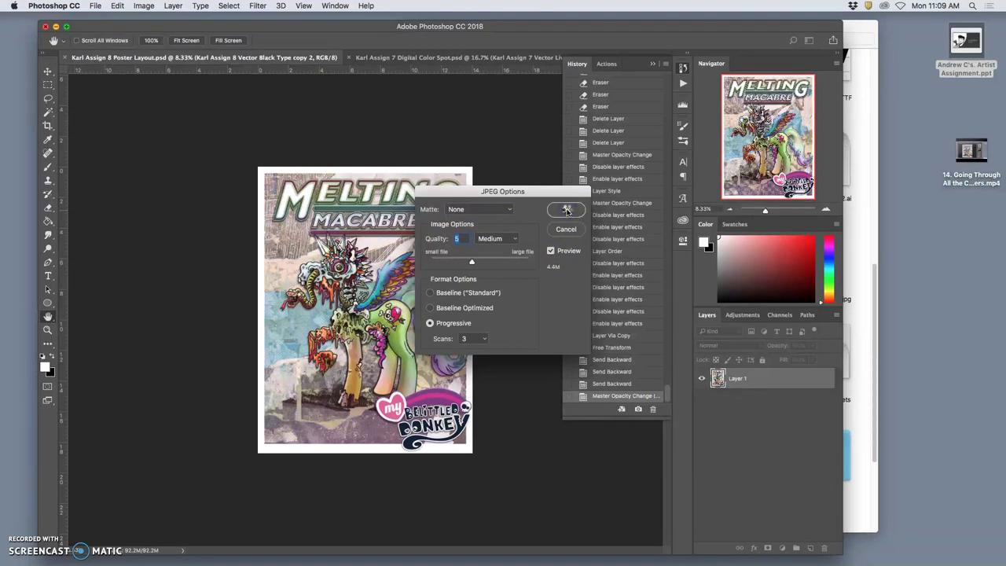
pyautogui.click(566, 211)
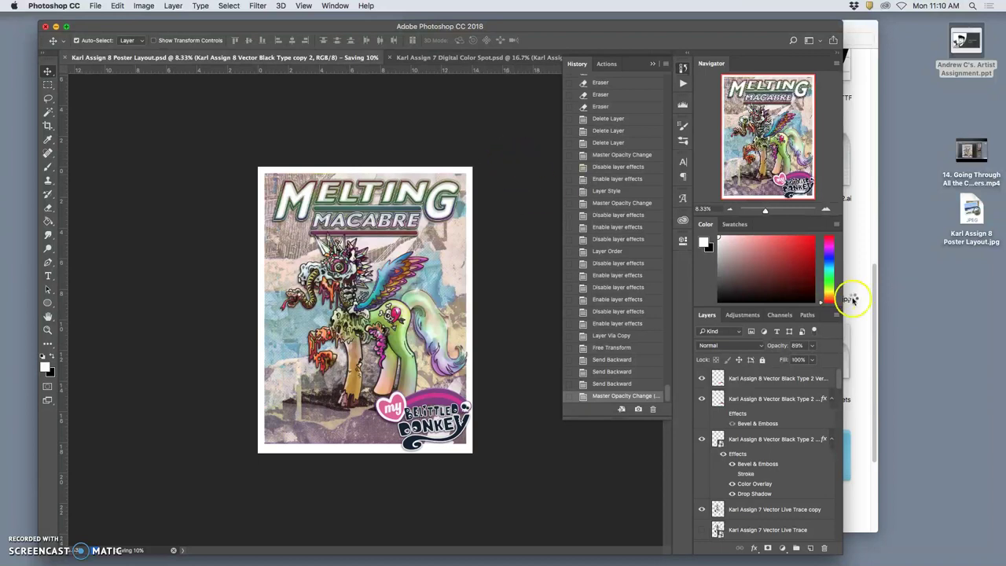
# Select the new poster JPG on the desktop to check it.
pyautogui.click(972, 212)
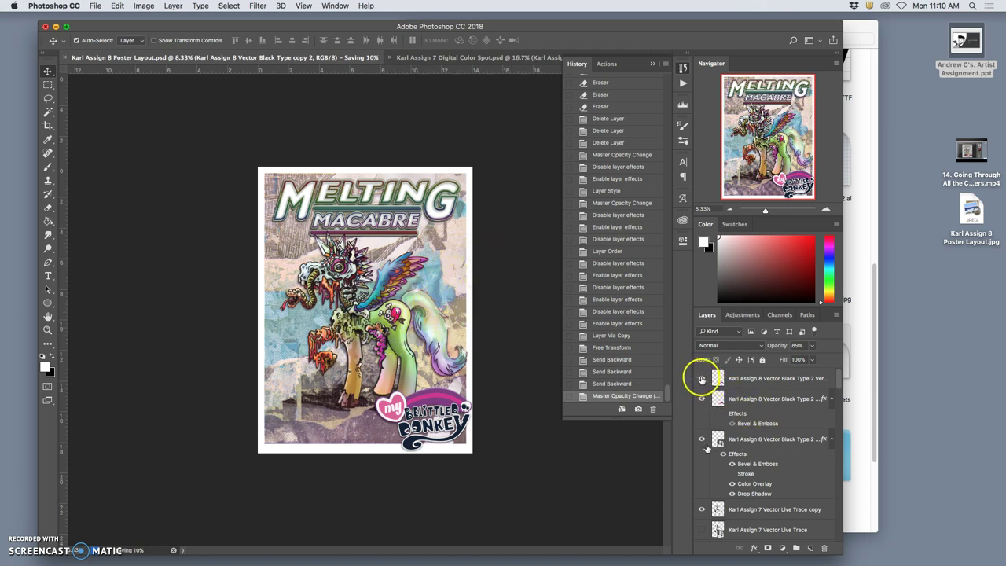
# Toggle the Live Trace copy layer's visibility and adjust items in the Layers panel.
pyautogui.click(701, 511)
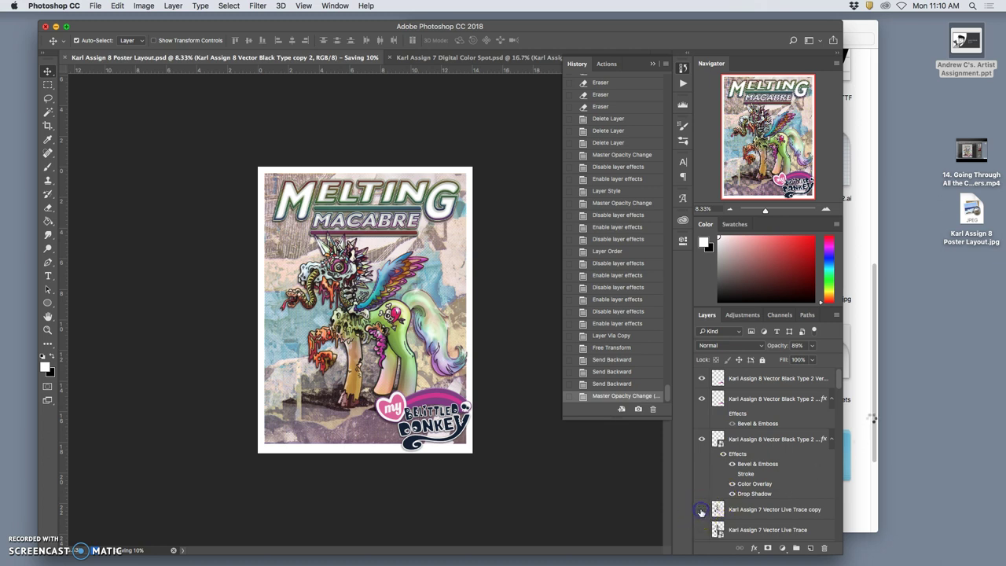
pyautogui.click(839, 381)
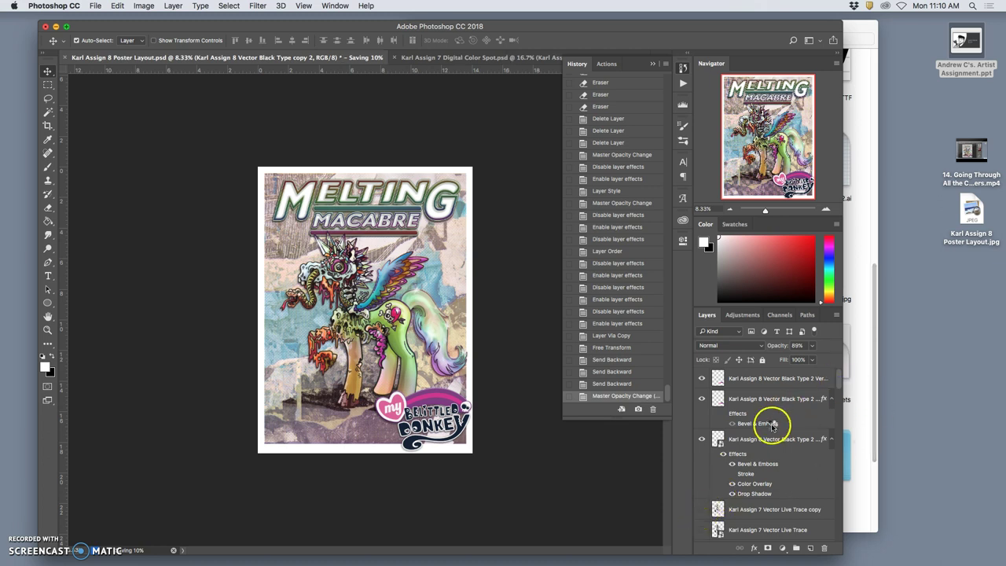
pyautogui.scroll(-3, 771, 426)
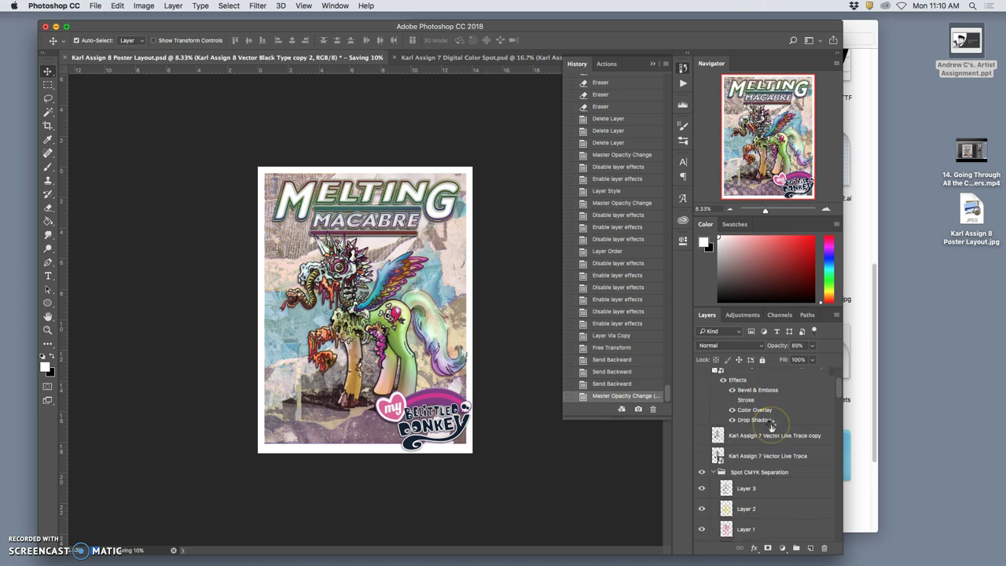
pyautogui.scroll(-2, 766, 430)
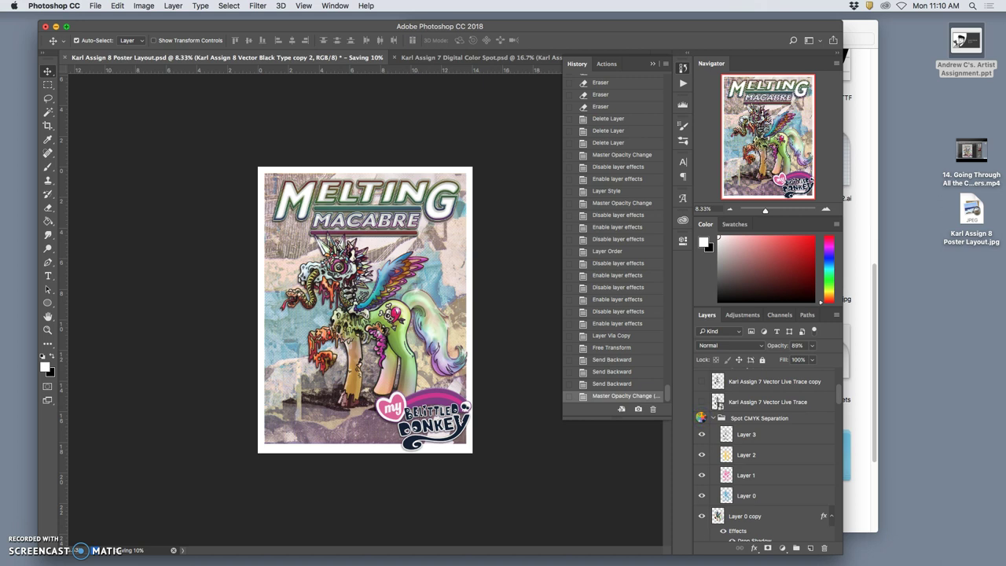
pyautogui.scroll(-3, 702, 418)
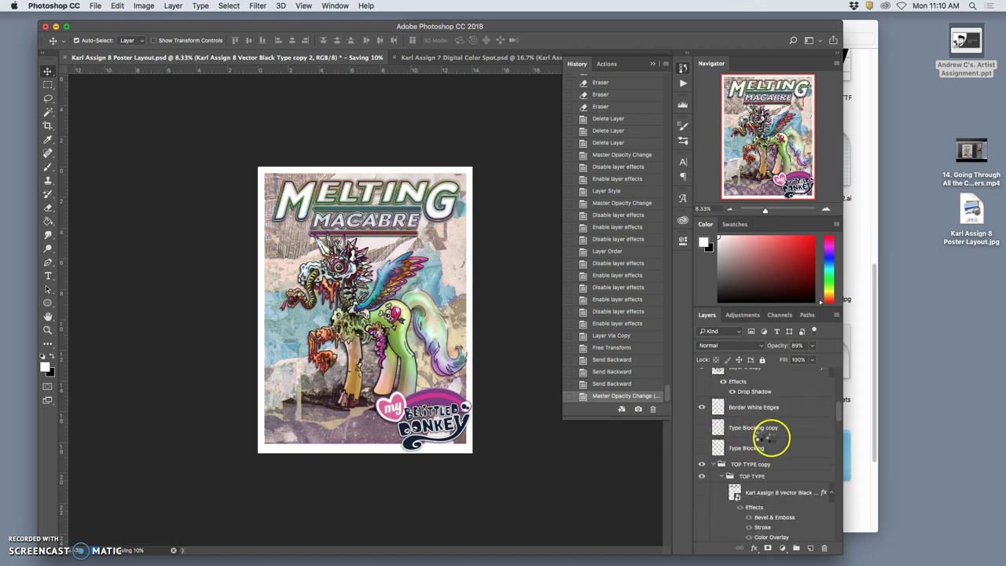
pyautogui.moveTo(791, 437); pyautogui.dragTo(832, 411)
pyautogui.scroll(3, 839, 413)
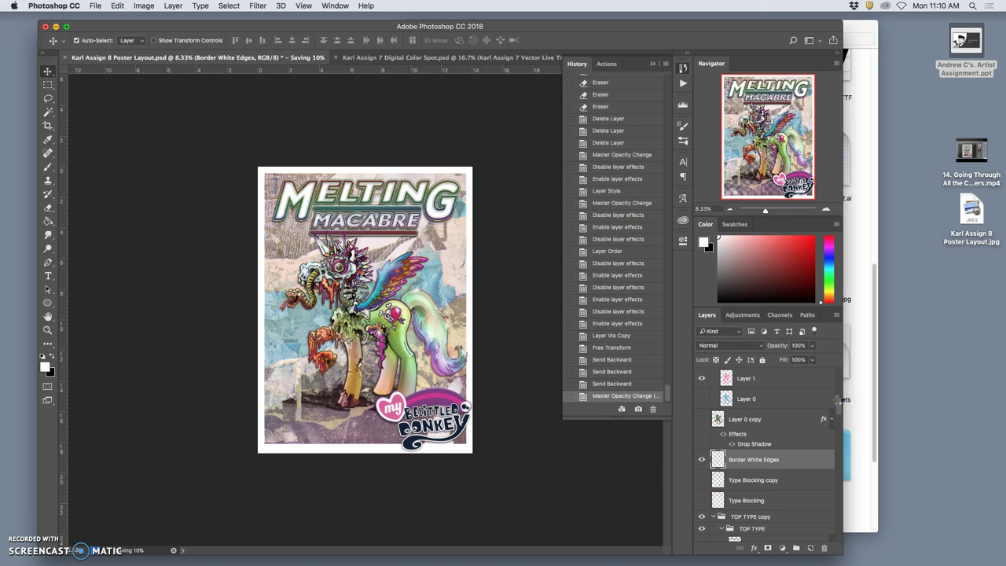
# Hide Layer 1 and the Vector Black Type 2 linework layer, leaving the title on white.
pyautogui.click(702, 378)
pyautogui.moveTo(838, 388)
pyautogui.mouseDown()
pyautogui.moveTo(754, 436)
pyautogui.moveTo(157, 539)
pyautogui.moveTo(145, 550)
pyautogui.mouseUp()
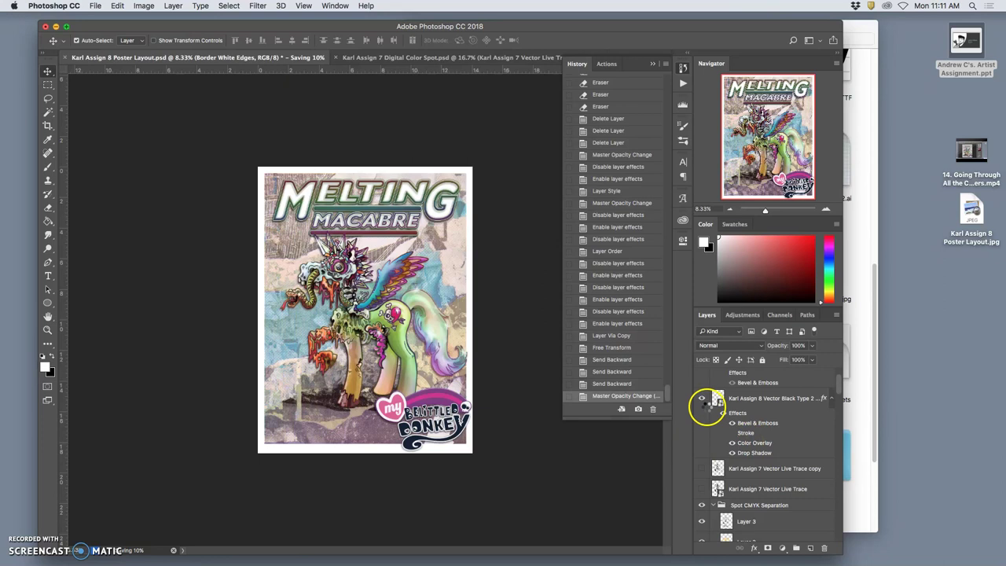
pyautogui.click(702, 399)
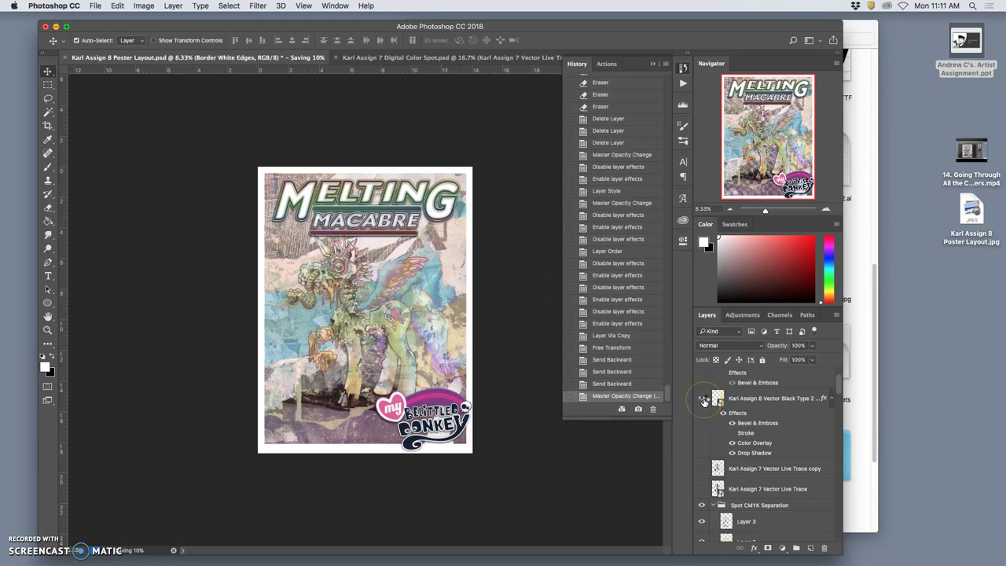
pyautogui.moveTo(719, 470); pyautogui.dragTo(712, 455)
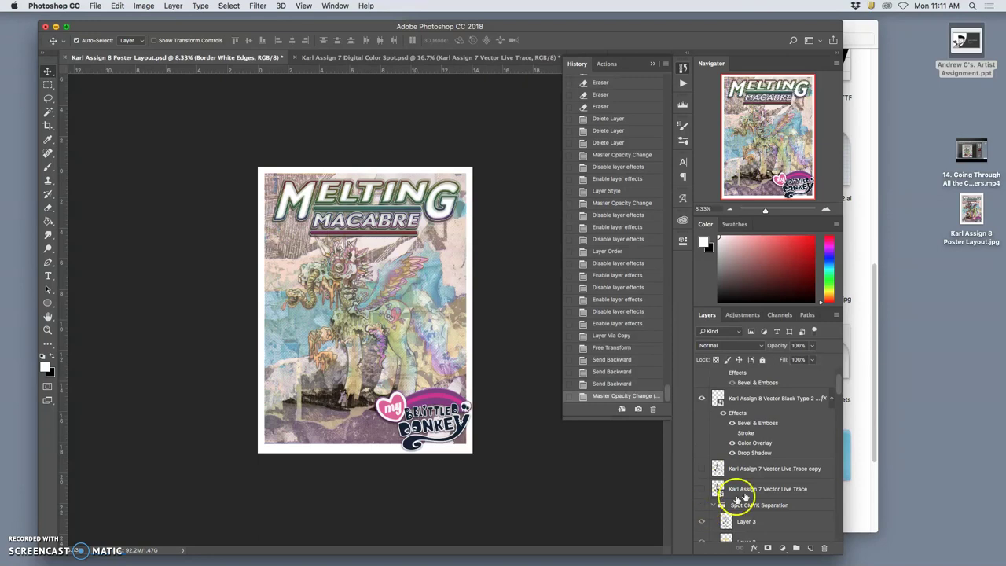
pyautogui.click(835, 401)
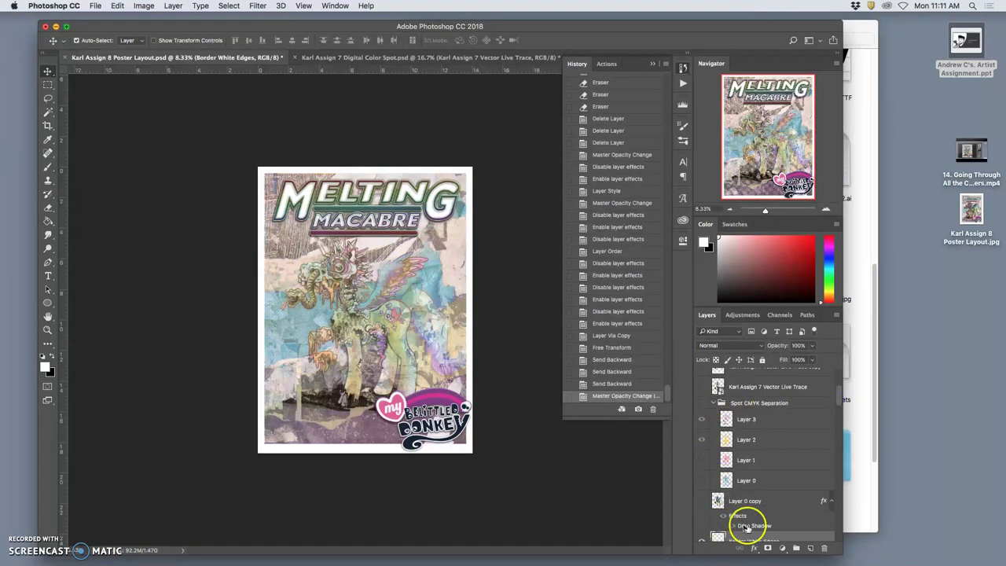
pyautogui.moveTo(836, 404); pyautogui.dragTo(828, 496)
# Hide the OVERALL CMYK Separations group and the textured background layers.
pyautogui.click(702, 436)
pyautogui.moveTo(837, 493); pyautogui.dragTo(829, 521)
pyautogui.click(705, 450)
pyautogui.click(703, 481)
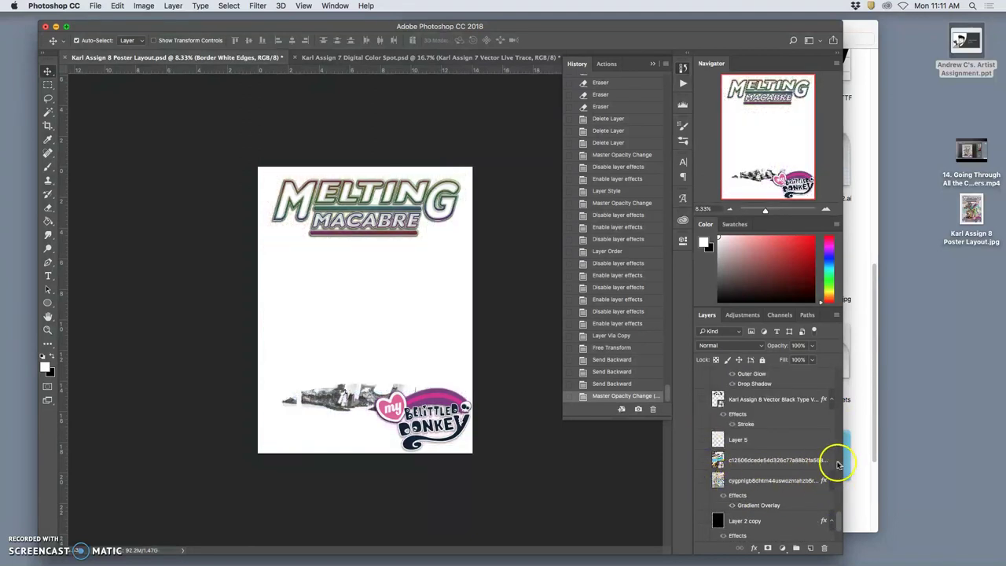
pyautogui.moveTo(838, 518); pyautogui.dragTo(814, 369)
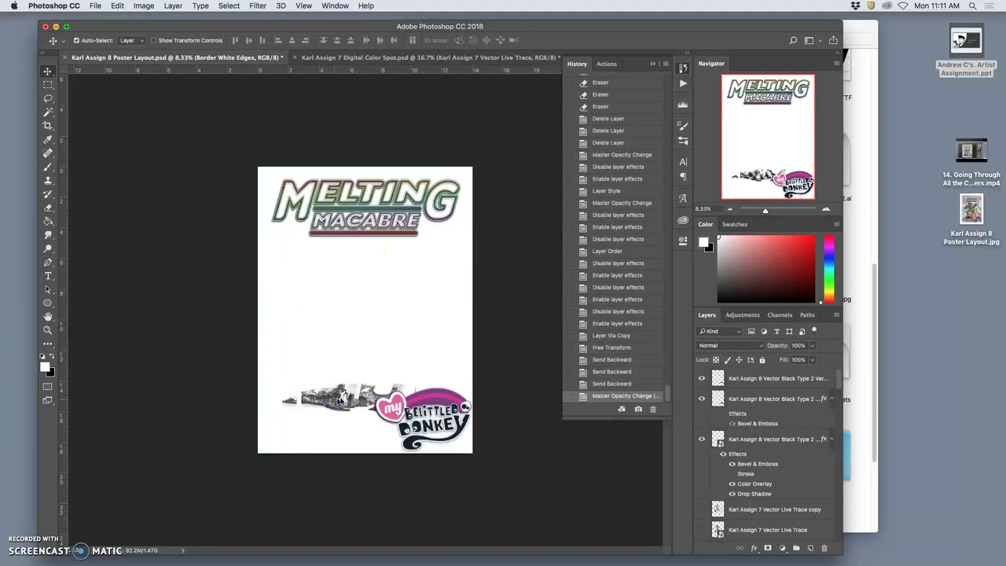
# Collapse the TOP TYPE copy group and hide Layer 6 copy, the grey collage image.
pyautogui.scroll(-3, 761, 427)
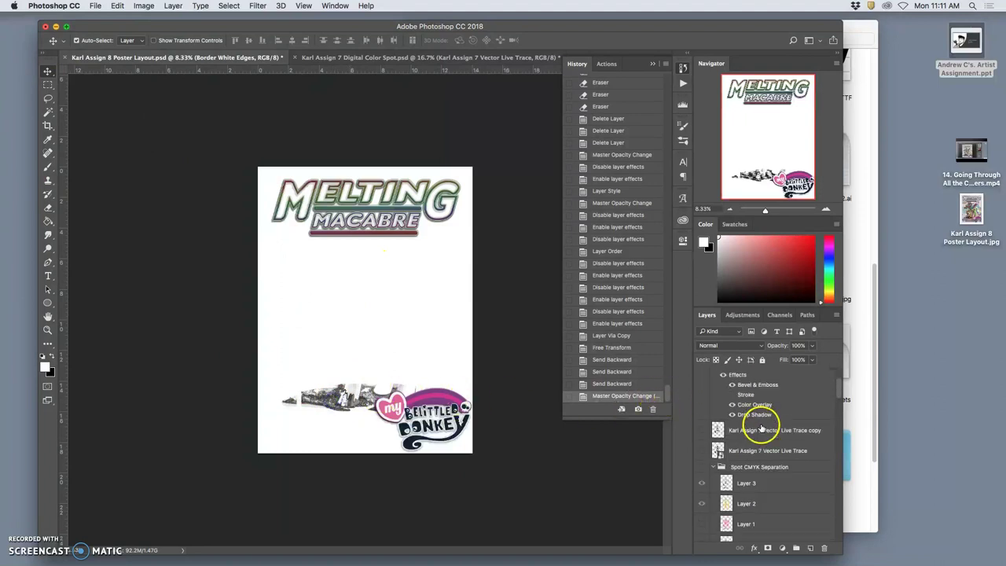
pyautogui.scroll(-4, 761, 426)
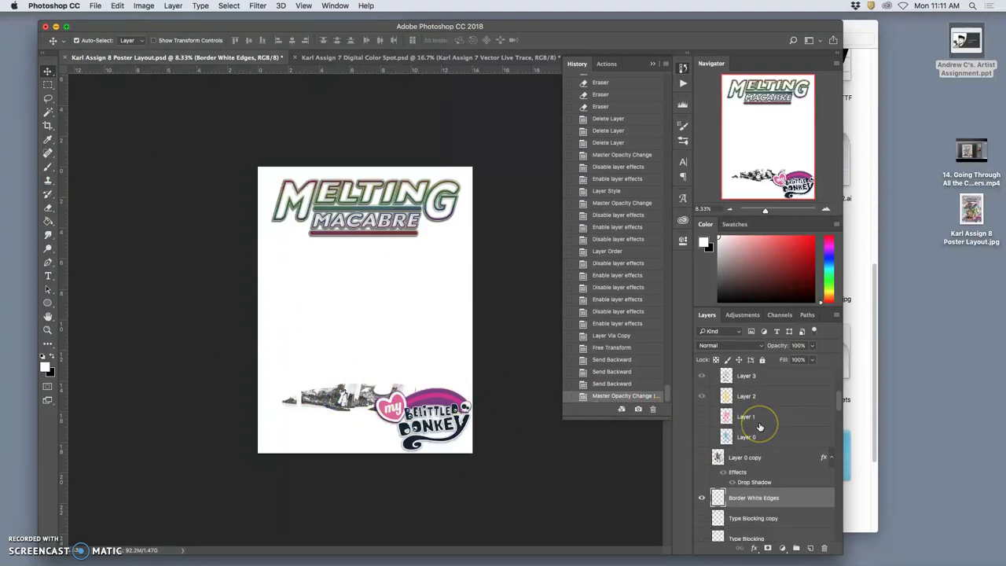
pyautogui.scroll(-4, 759, 427)
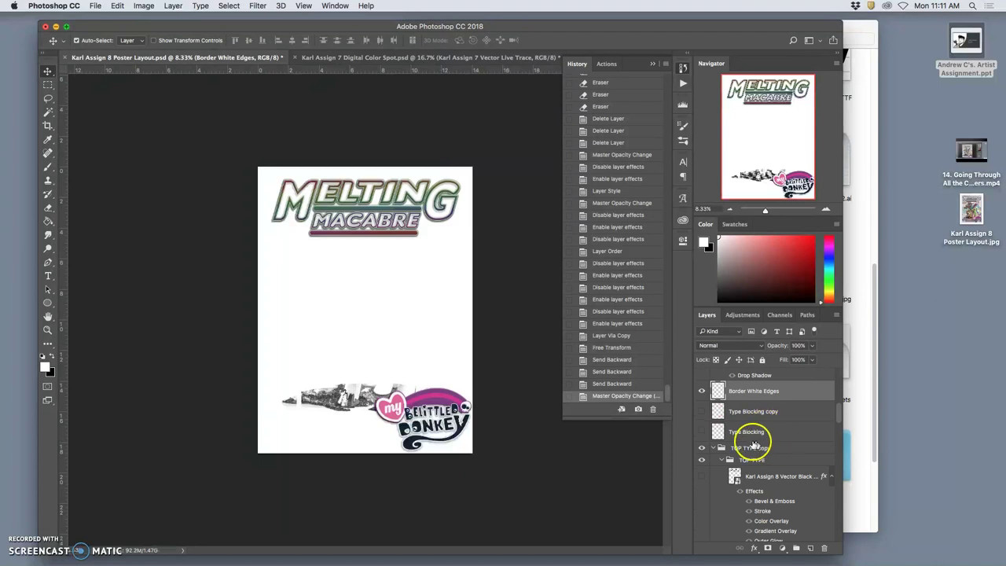
pyautogui.click(714, 448)
pyautogui.scroll(-2, 744, 447)
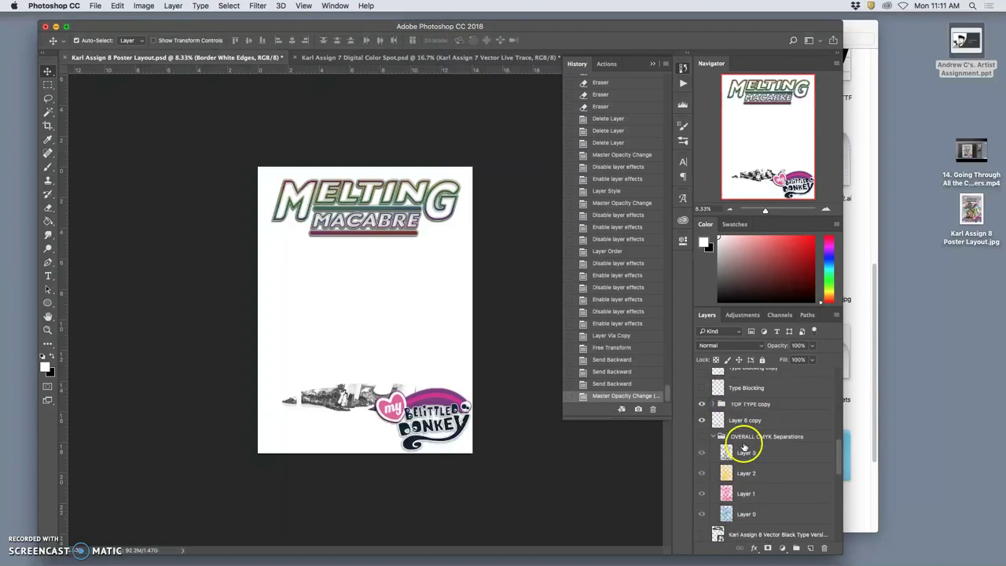
pyautogui.click(702, 420)
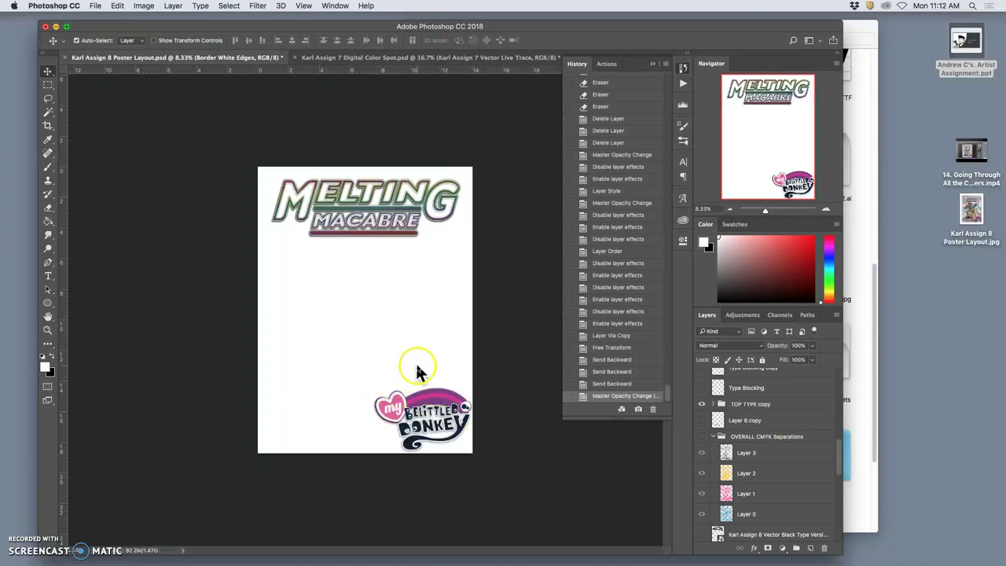
# Save the poster to the Desktop as JPEG 'Karl Assign 8 Color Type Solution.jpg' at quality 5 Medium.
pyautogui.click(95, 6)
pyautogui.click(130, 114)
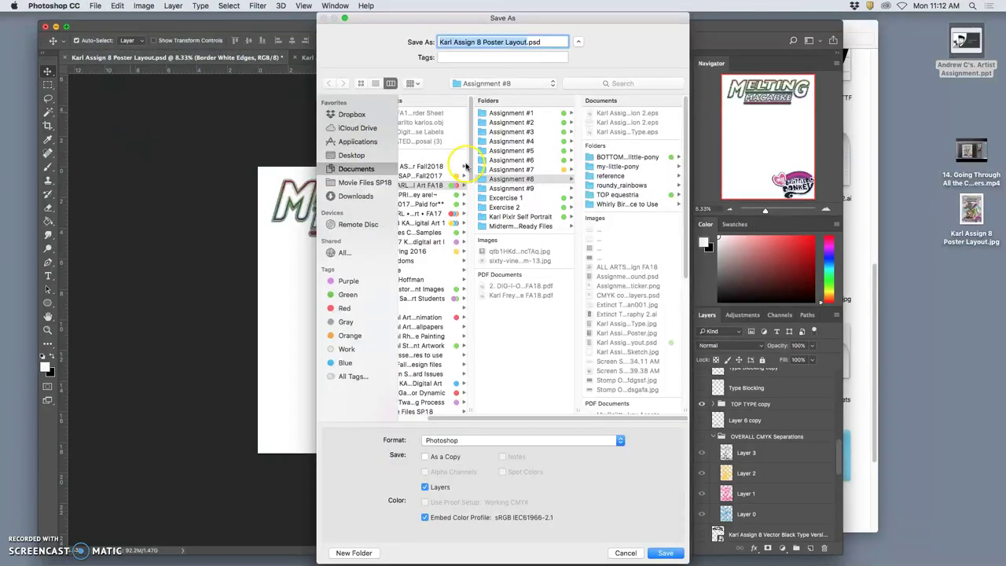
pyautogui.click(508, 44)
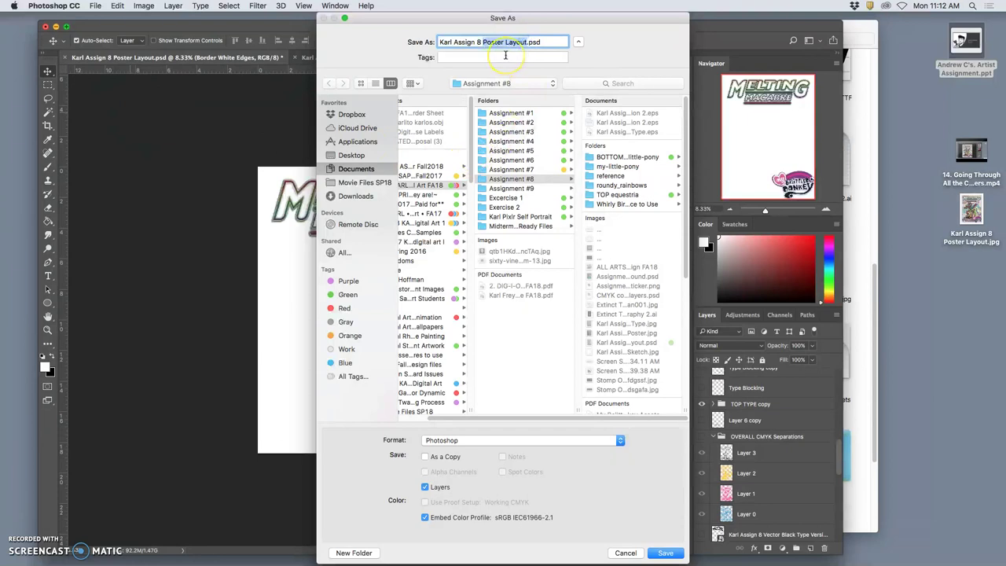
pyautogui.write('Colo')
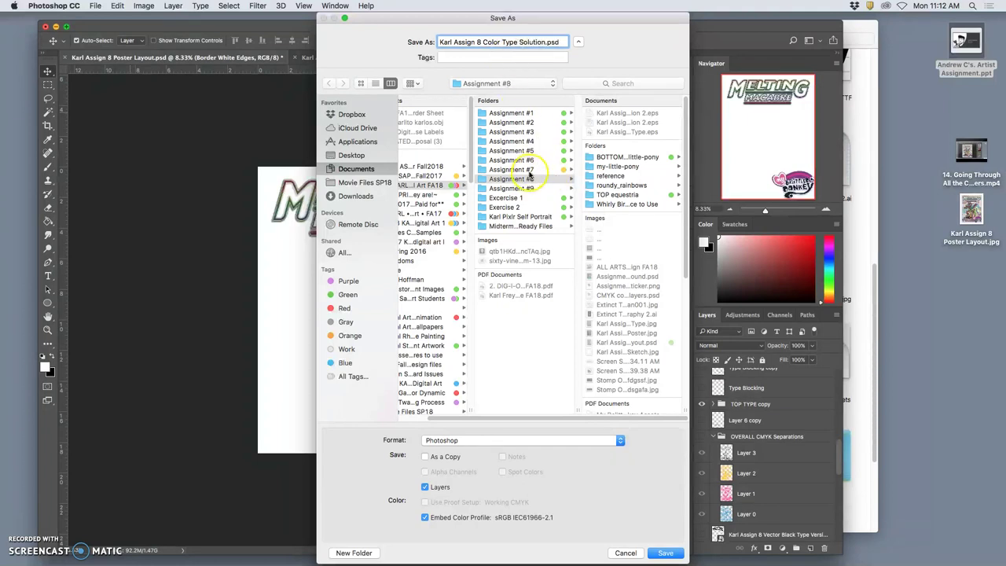
pyautogui.press('super+shift+d')
pyautogui.click(503, 440)
pyautogui.click(452, 503)
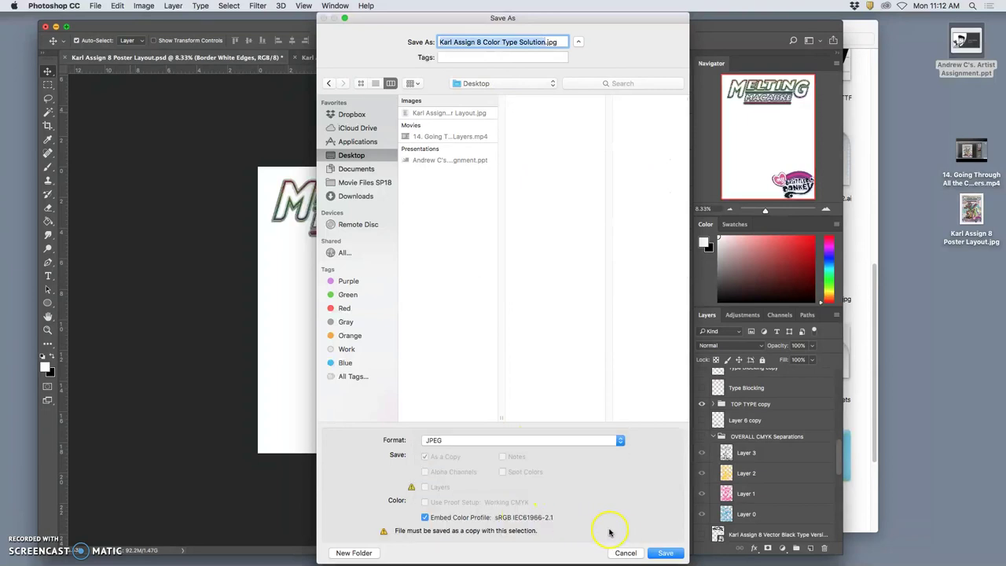
pyautogui.click(664, 554)
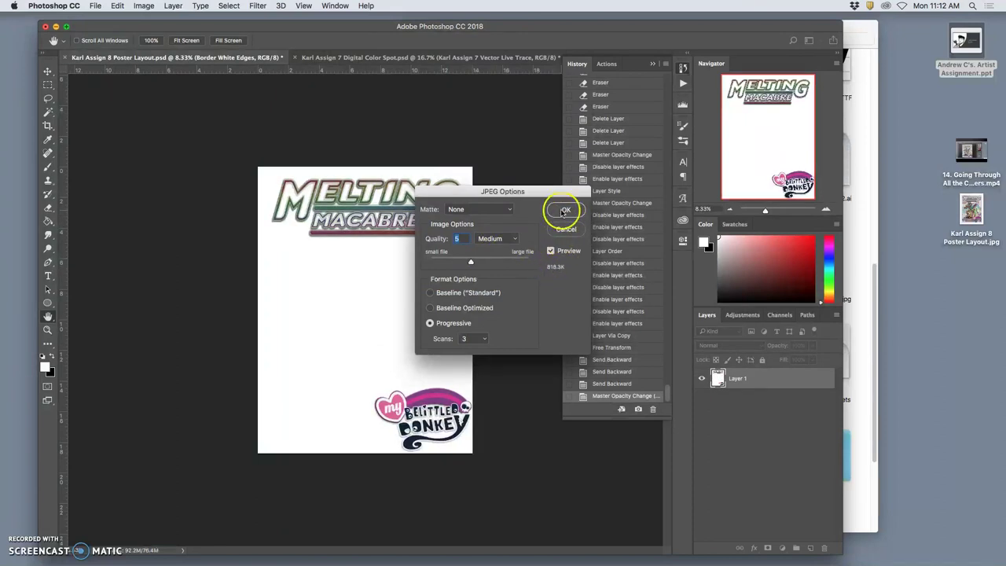
pyautogui.click(565, 210)
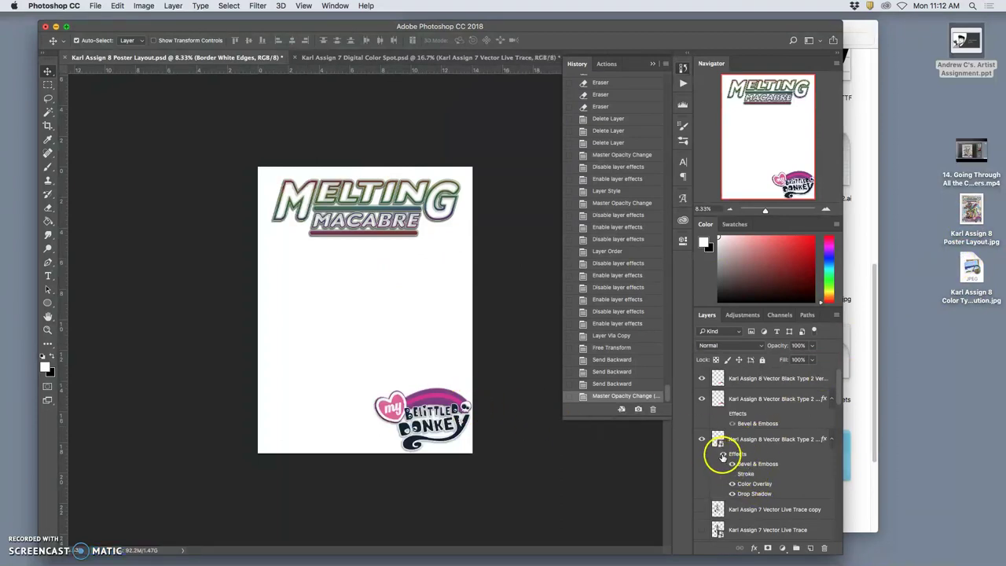
# Turn off the logo's layer effects and swap the coloured logo for its black-and-white version.
pyautogui.click(722, 454)
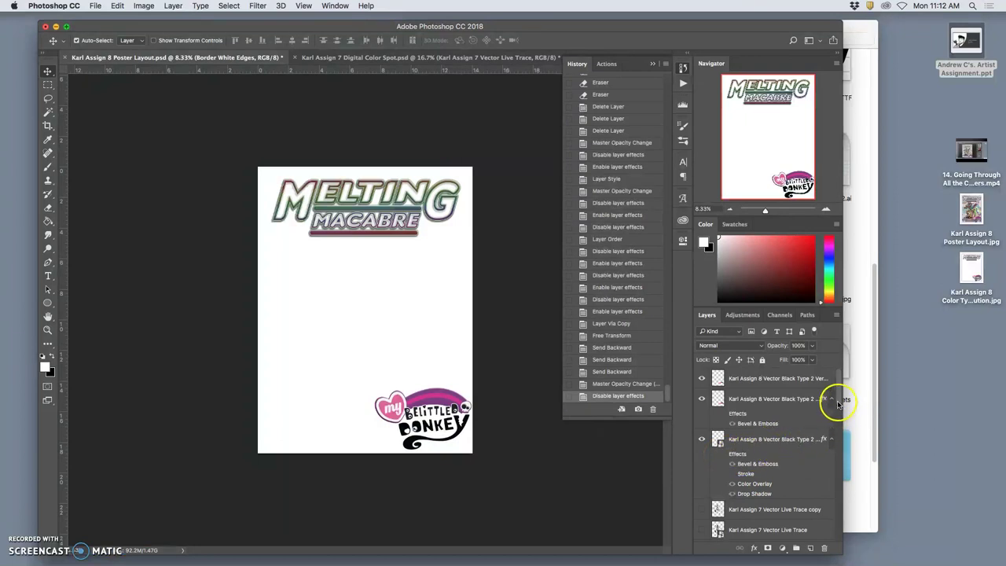
pyautogui.click(702, 398)
pyautogui.click(701, 378)
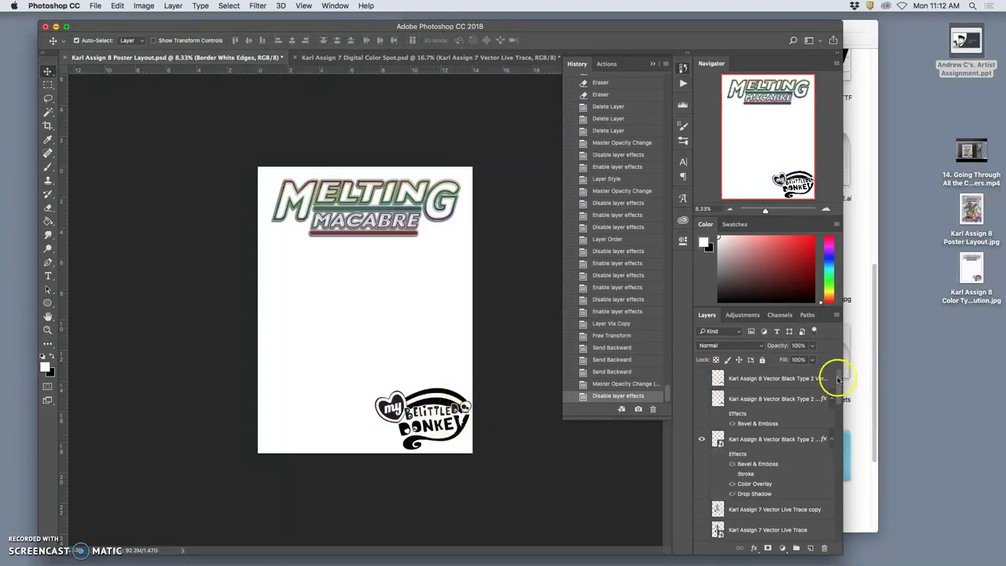
pyautogui.moveTo(837, 375); pyautogui.dragTo(831, 451)
# Disable the MELTING MACABRE title's coloured effects, hide the second Vector Black layer, and select TOP TYPE.
pyautogui.keyDown('alt'); pyautogui.click(715, 394); pyautogui.keyUp('alt')
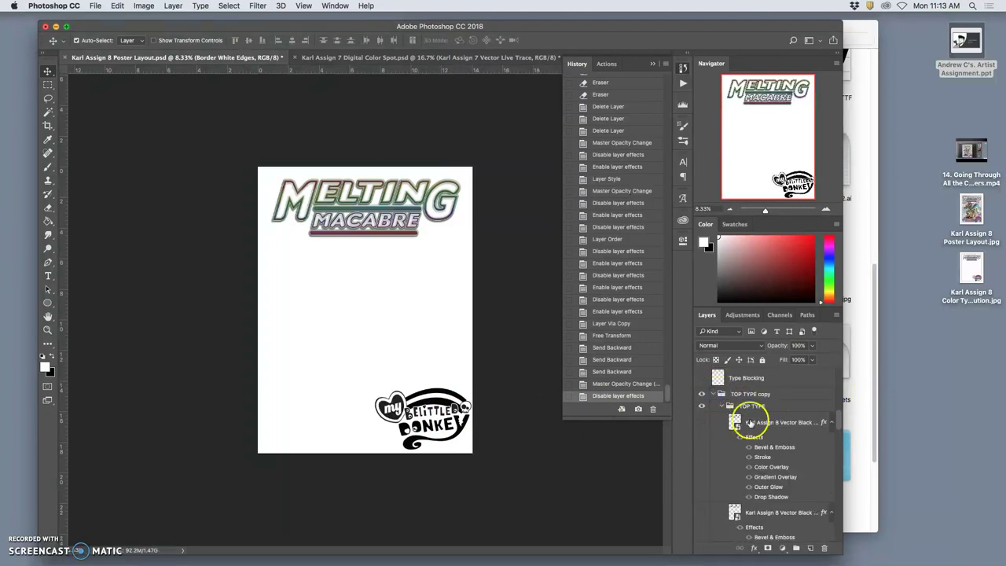
pyautogui.scroll(-3, 755, 456)
pyautogui.click(739, 471)
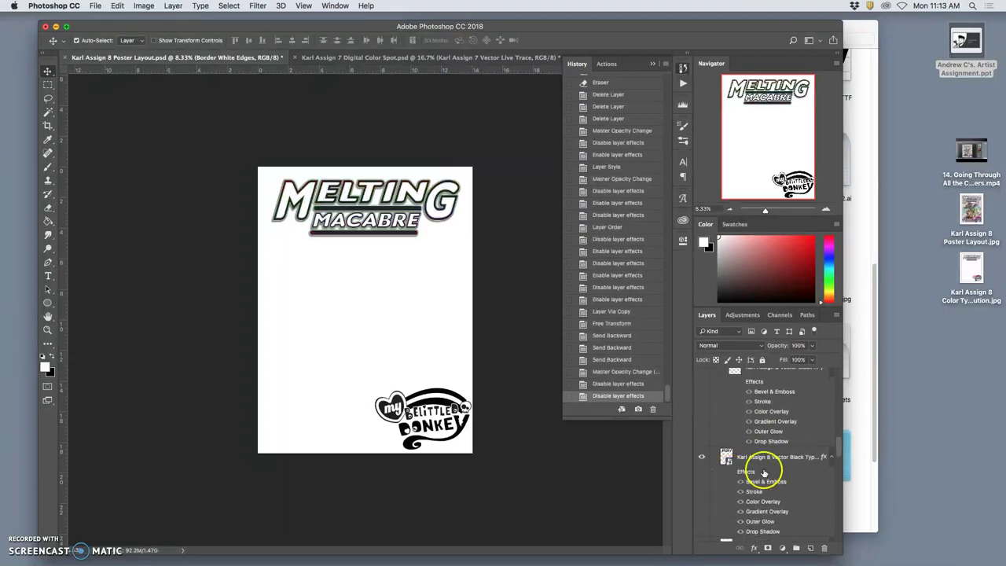
pyautogui.scroll(-2, 757, 468)
pyautogui.scroll(-5, 757, 468)
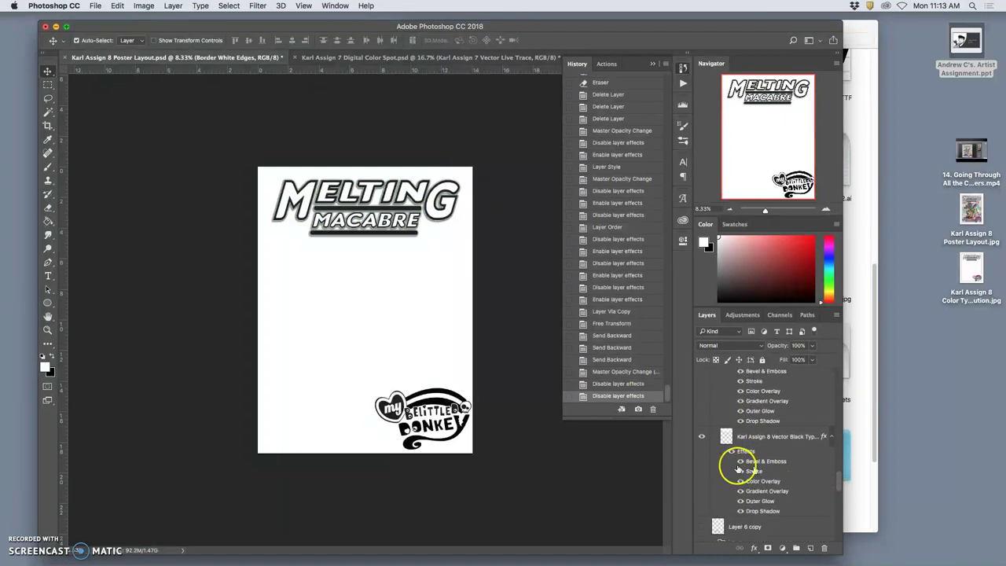
pyautogui.click(701, 437)
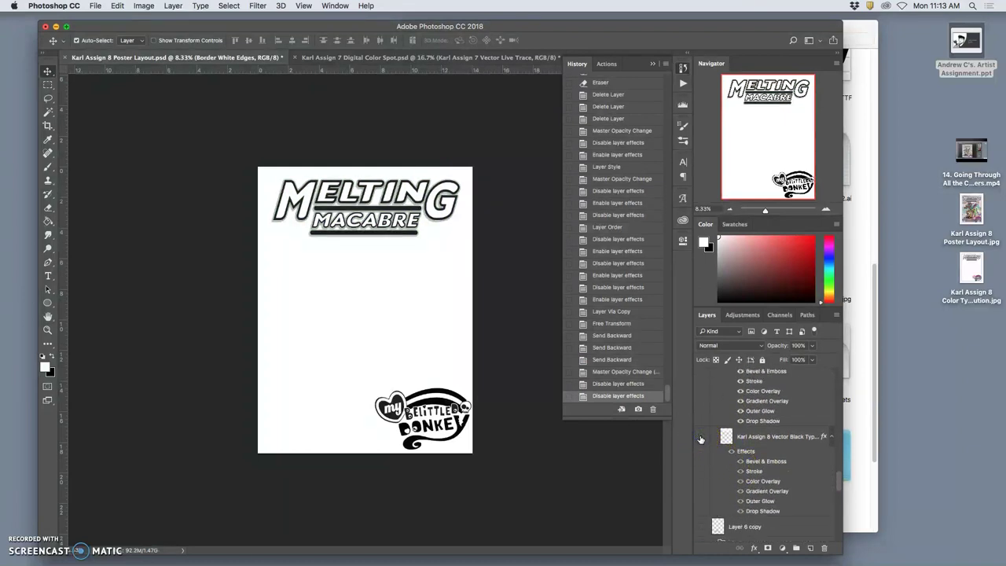
pyautogui.scroll(-2, 739, 454)
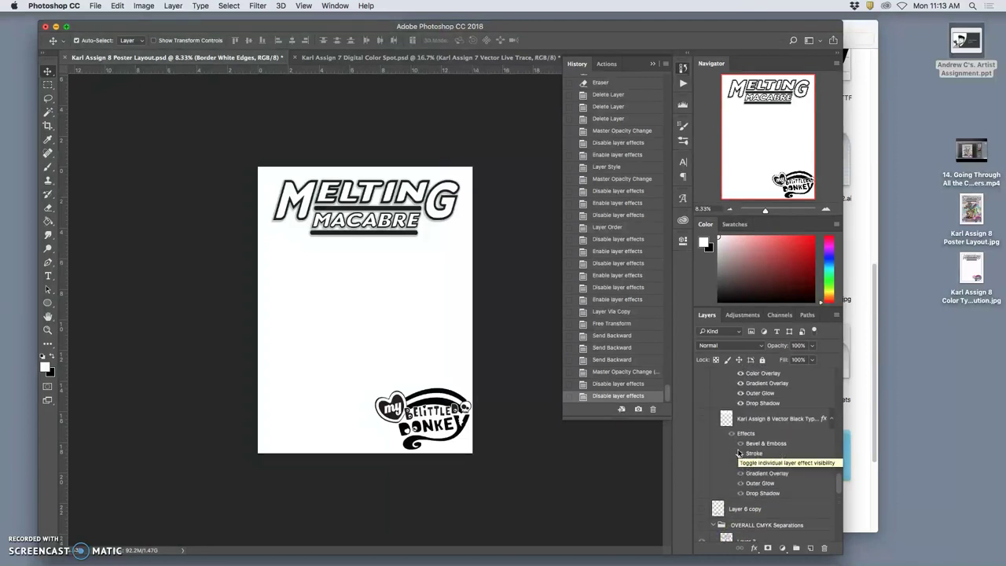
pyautogui.scroll(4, 739, 454)
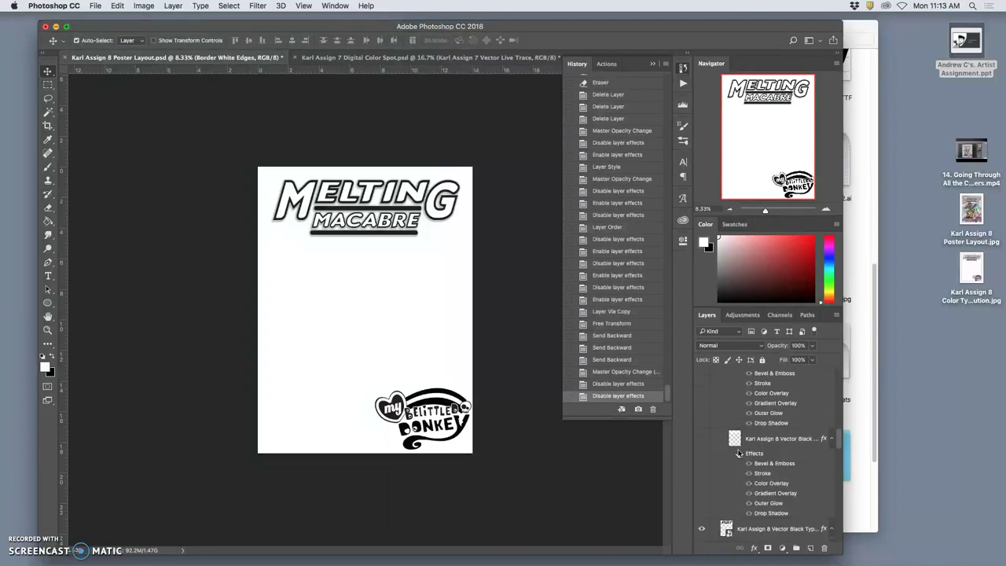
pyautogui.scroll(-2, 739, 453)
pyautogui.scroll(4, 747, 452)
pyautogui.click(757, 447)
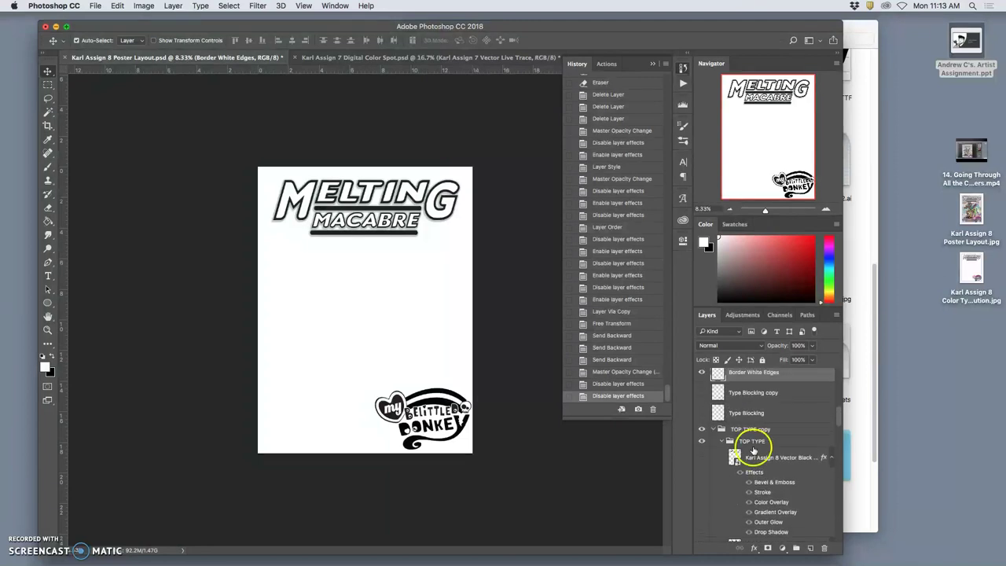
# Save the poster to the Desktop as PNG 'Karl Assign 8 B-W Type Solution.png' with Large file size.
pyautogui.click(97, 6)
pyautogui.click(135, 107)
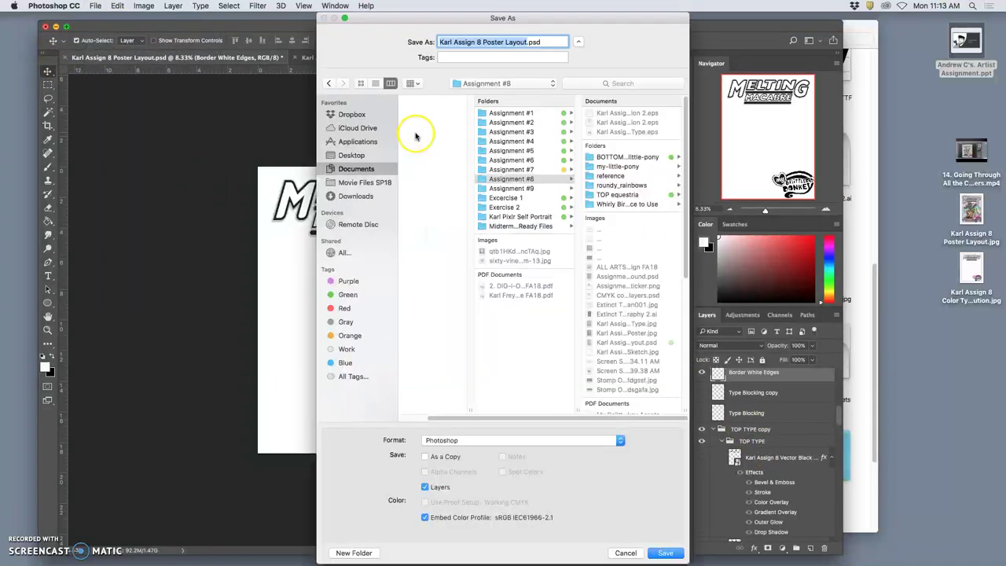
pyautogui.click(499, 45)
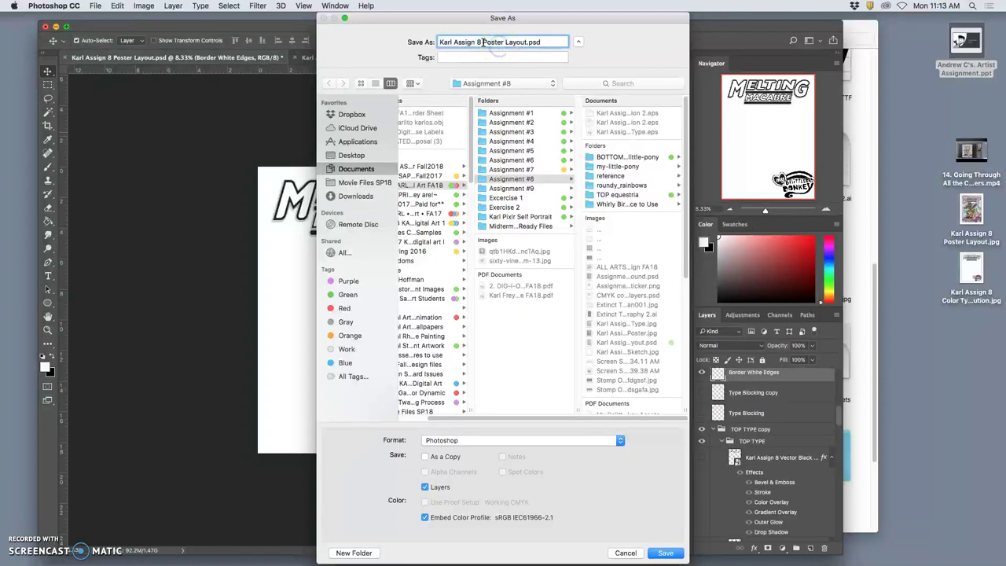
pyautogui.moveTo(483, 43); pyautogui.dragTo(515, 42)
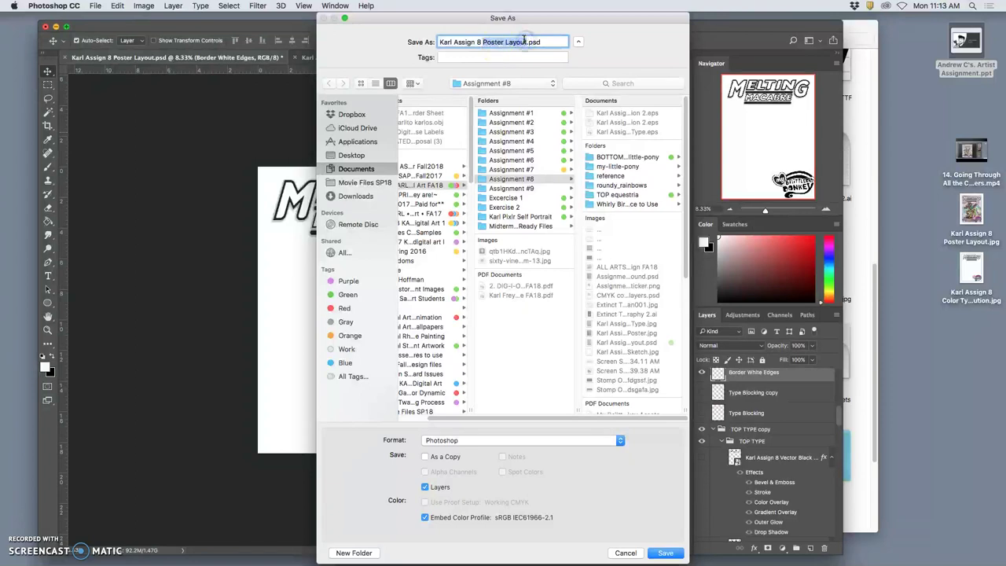
pyautogui.write('8')
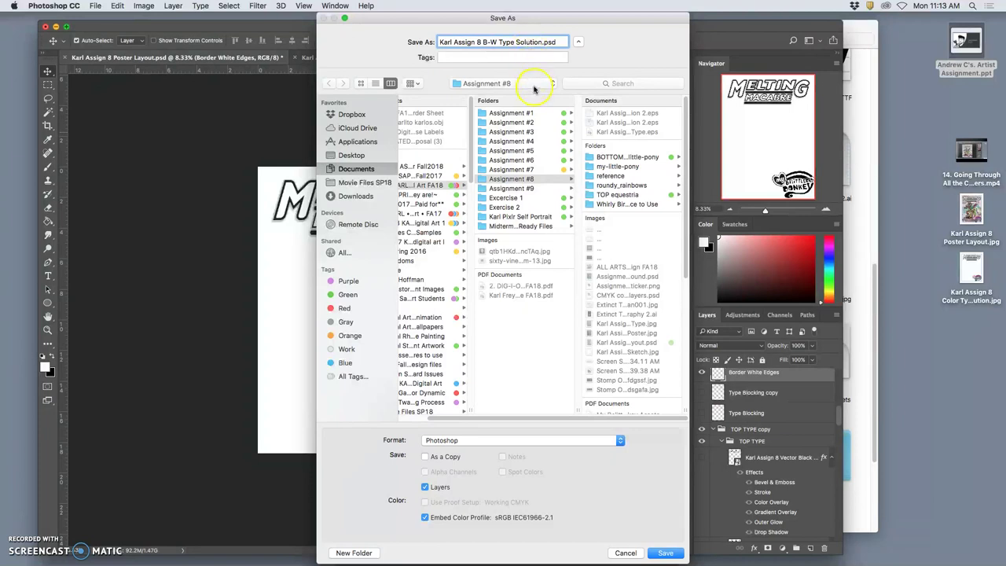
pyautogui.click(514, 441)
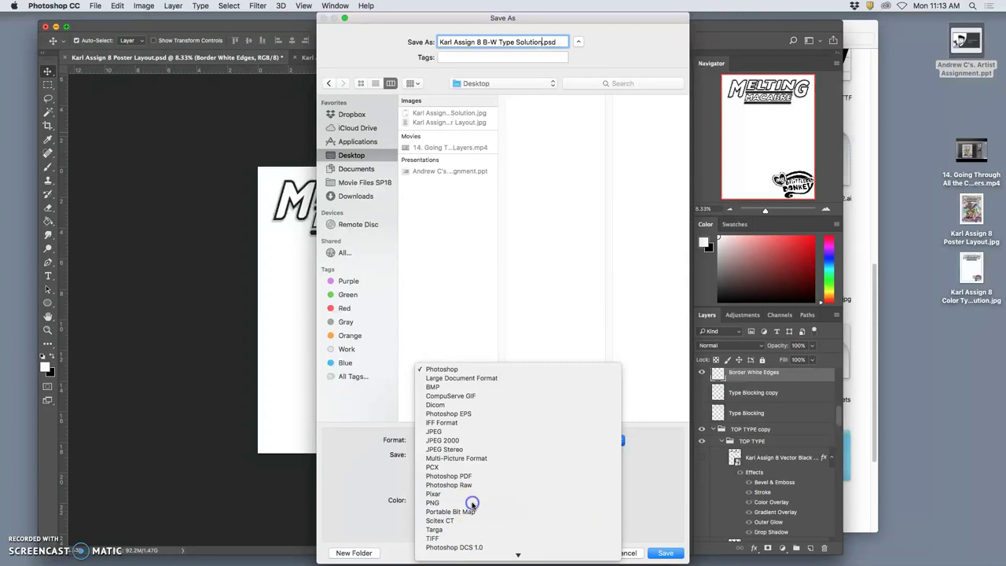
pyautogui.click(440, 508)
pyautogui.click(664, 554)
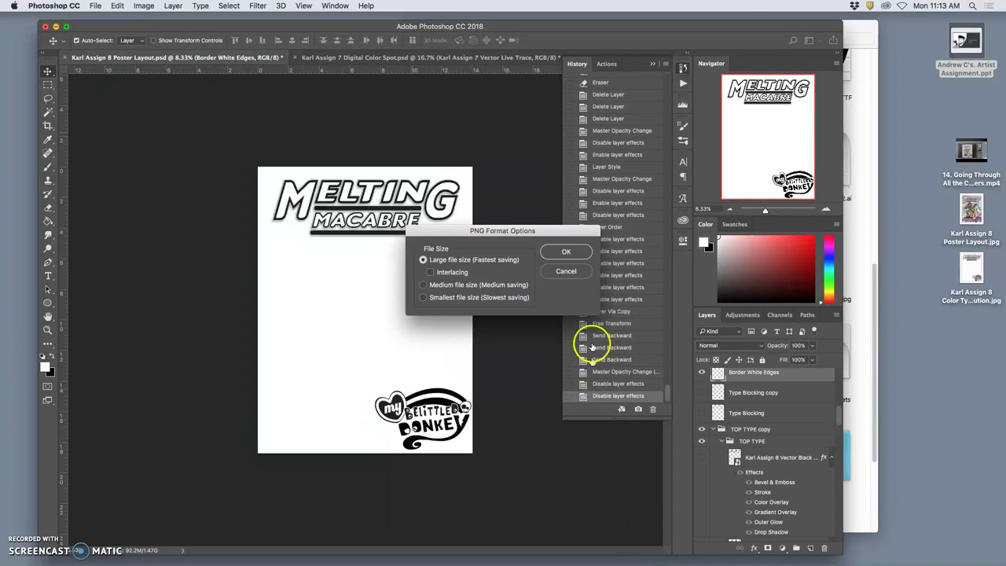
pyautogui.click(566, 252)
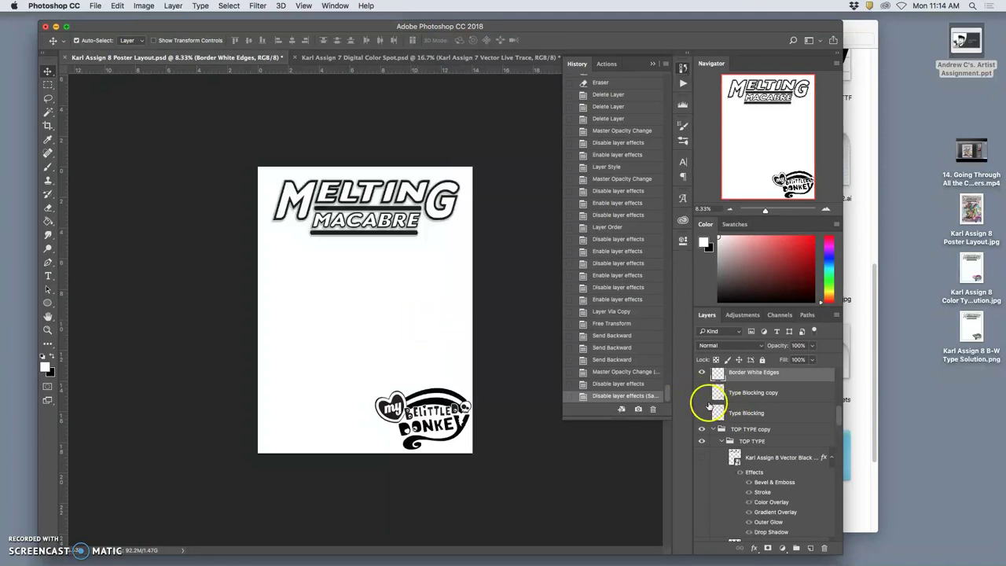
# Show the Type Blocking copy and hide Border White Edges, the title type layers and the Belittled Donkey logo.
pyautogui.click(702, 392)
pyautogui.click(702, 374)
pyautogui.click(702, 430)
pyautogui.click(703, 441)
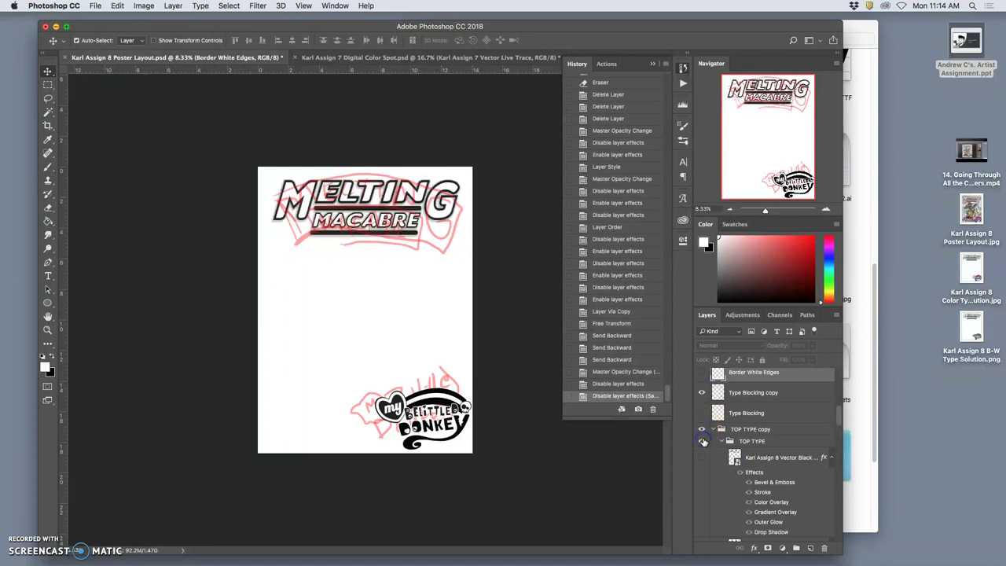
pyautogui.click(703, 430)
pyautogui.scroll(-3, 741, 417)
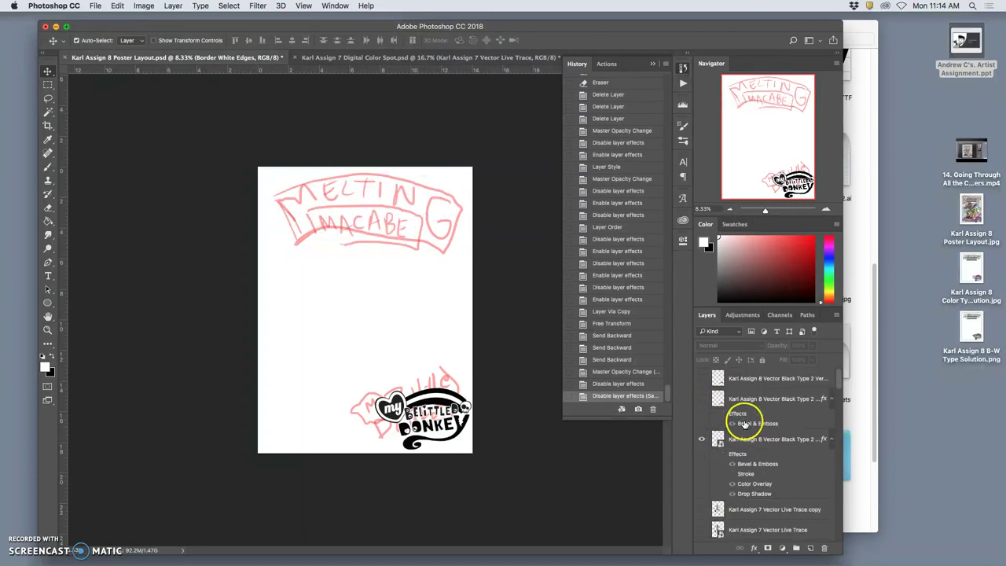
pyautogui.click(702, 438)
pyautogui.click(702, 438)
pyautogui.scroll(-3, 730, 456)
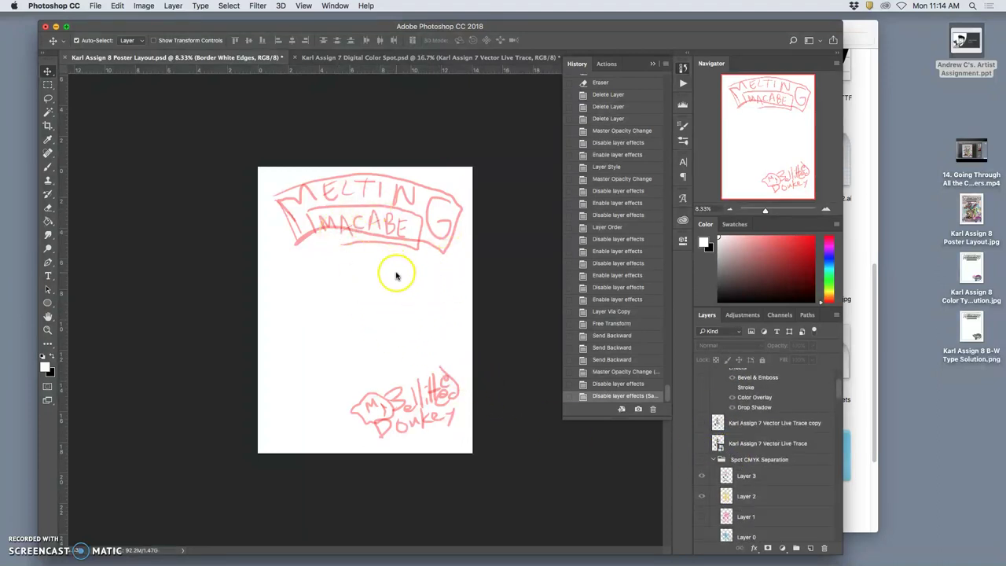
pyautogui.scroll(3, 774, 472)
pyautogui.scroll(-10, 772, 471)
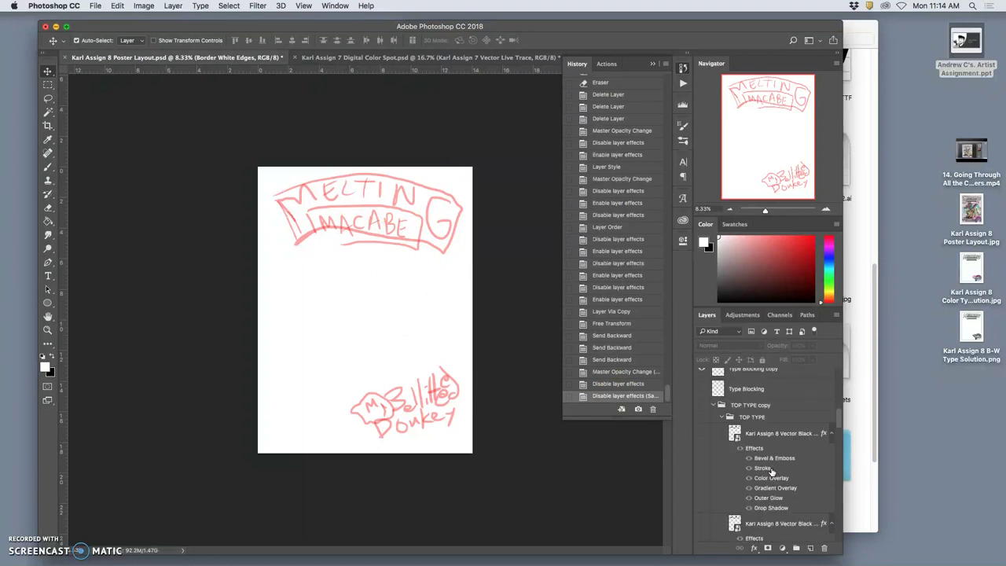
# Turn on the Type Blocking sketch layer and compare it with the Type Blocking copy.
pyautogui.click(703, 387)
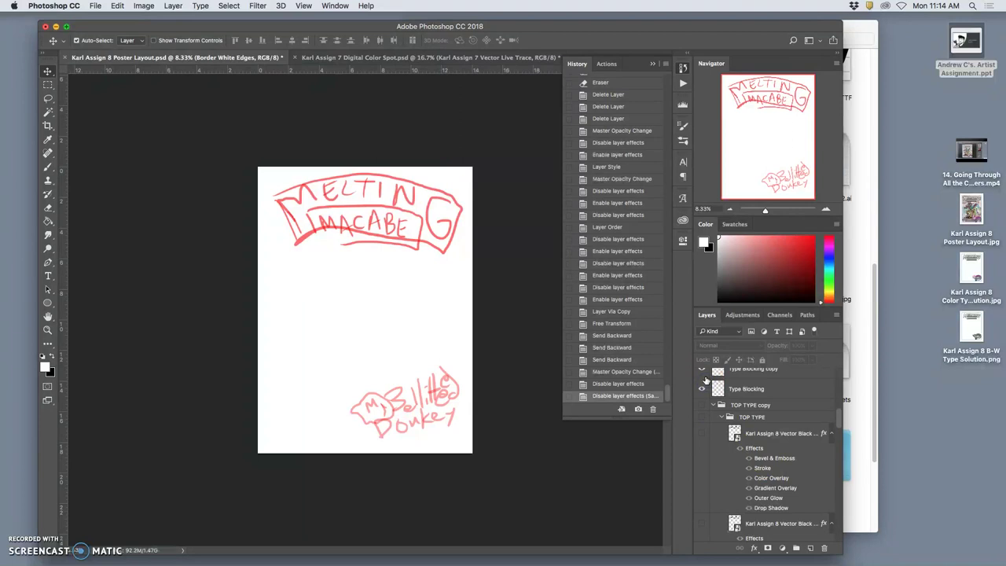
pyautogui.scroll(1, 705, 380)
pyautogui.click(703, 378)
pyautogui.click(703, 377)
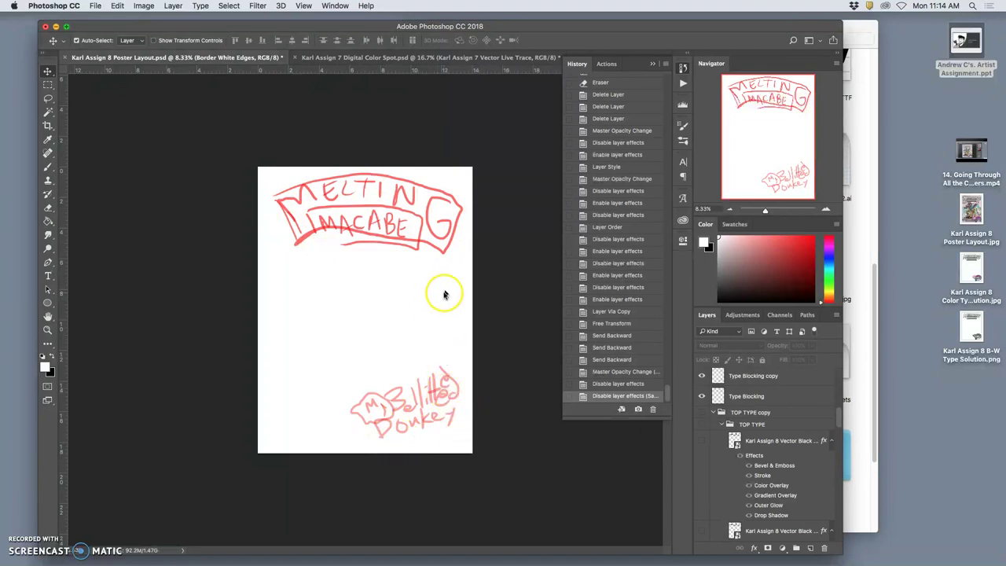
# Start a Save As and rename the file to 'Karl Assign 8 Type Blocking Sketch'.
pyautogui.click(95, 6)
pyautogui.moveTo(118, 151)
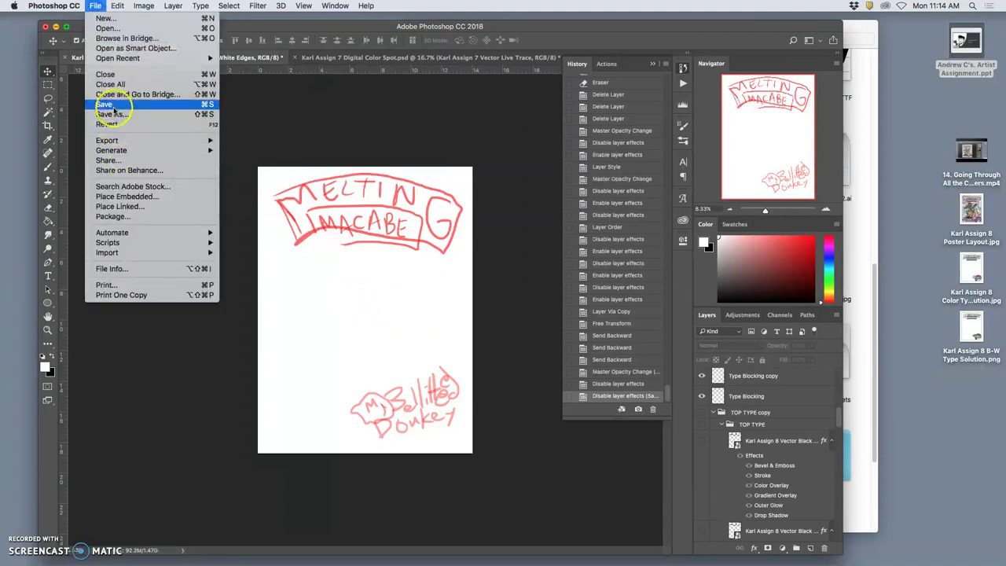
pyautogui.click(378, 169)
pyautogui.press('super+shift+s')
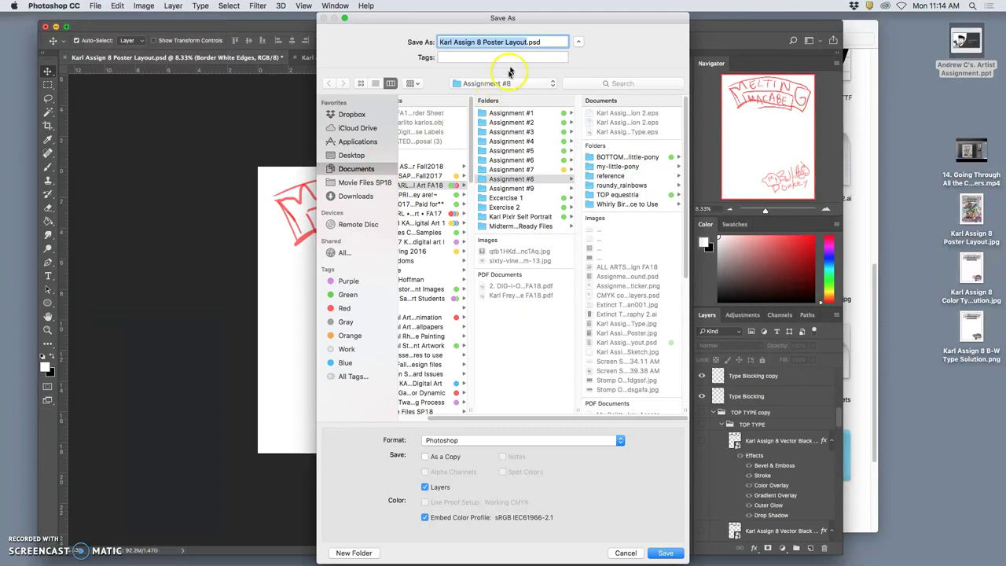
pyautogui.click(507, 45)
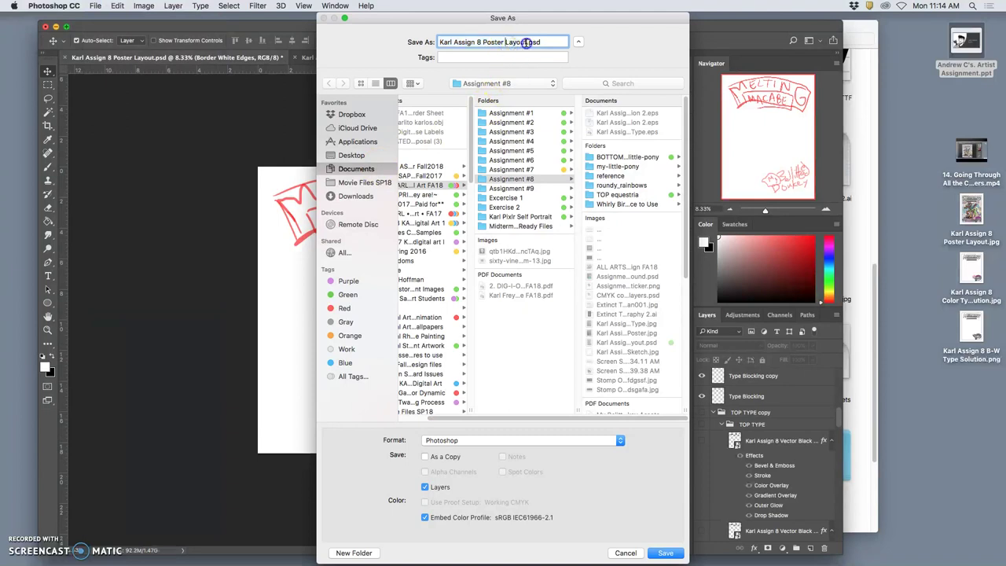
pyautogui.moveTo(526, 42); pyautogui.dragTo(497, 43)
pyautogui.doubleClick(507, 42)
pyautogui.press('BackSpace')
pyautogui.press('BackSpace')
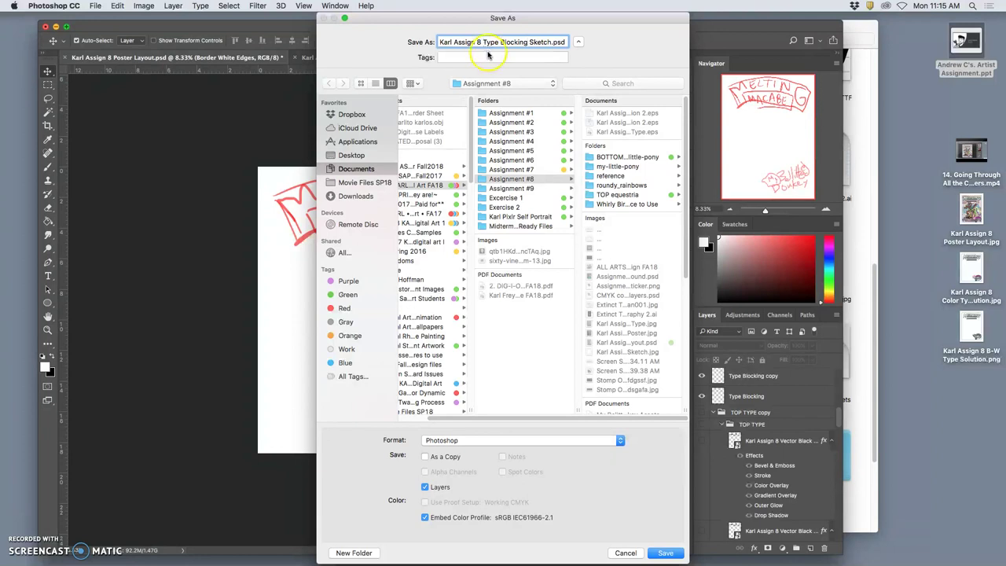
# Save it to the Desktop in JPEG format with the default quality settings.
pyautogui.press('super+shift+d')
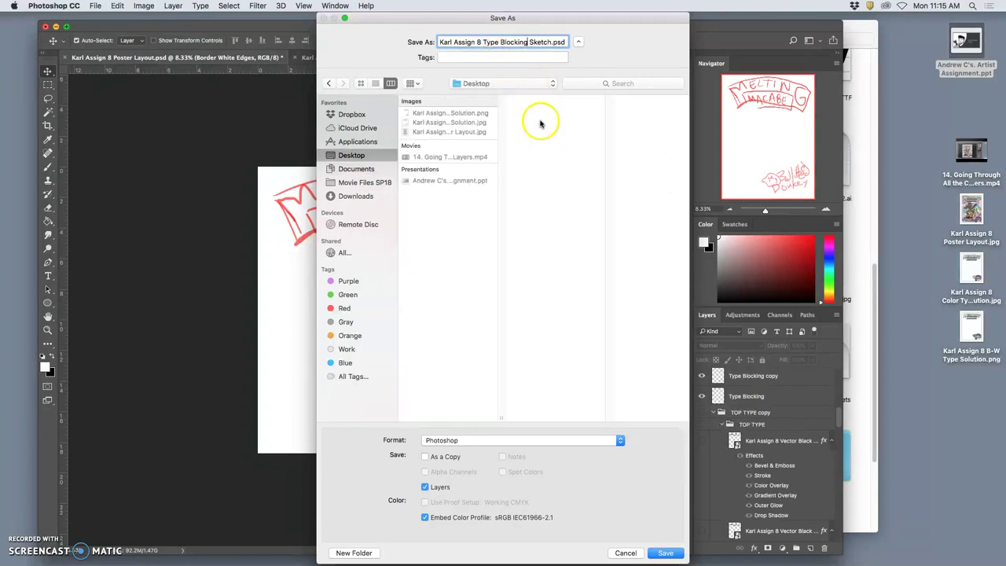
pyautogui.click(545, 442)
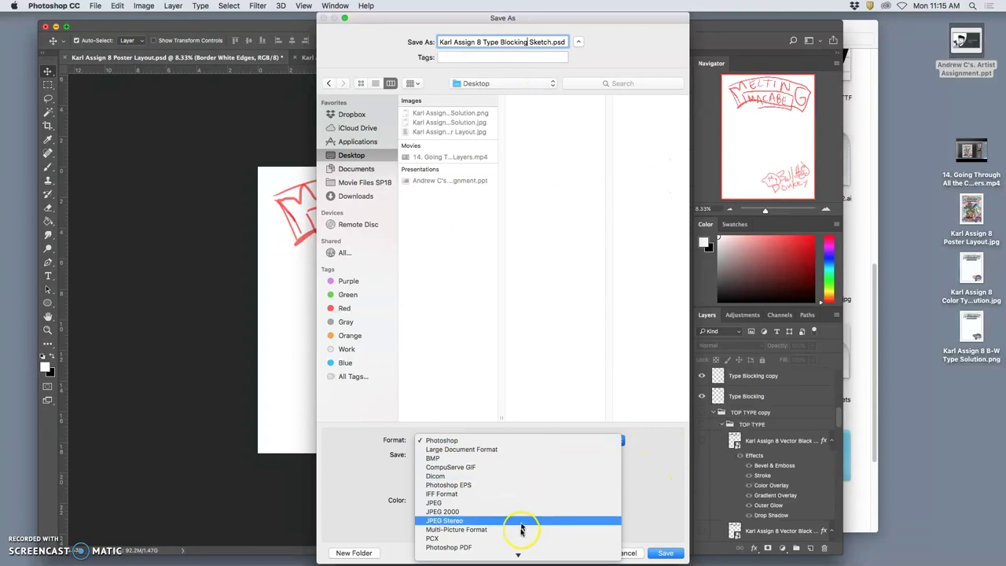
pyautogui.click(507, 493)
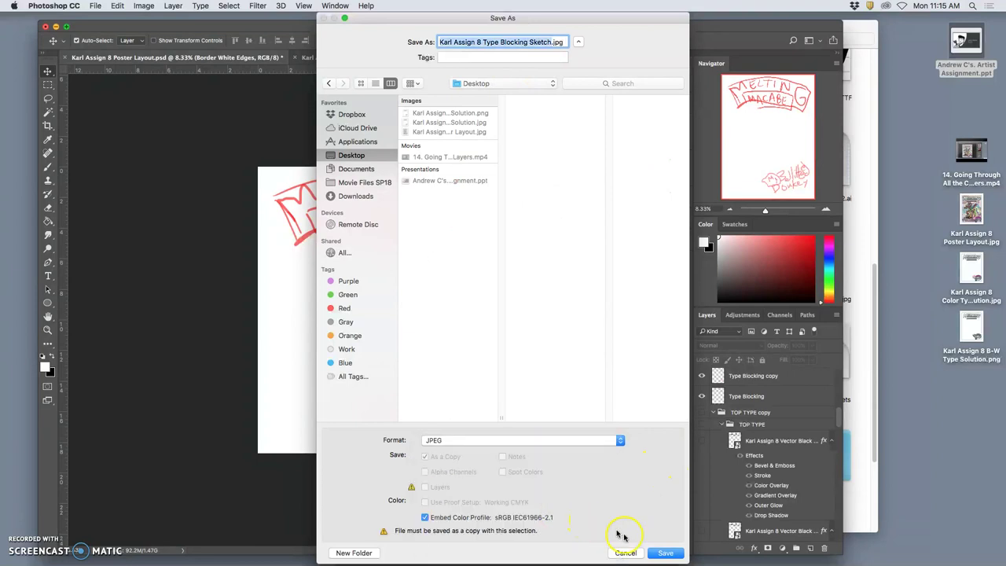
pyautogui.click(663, 552)
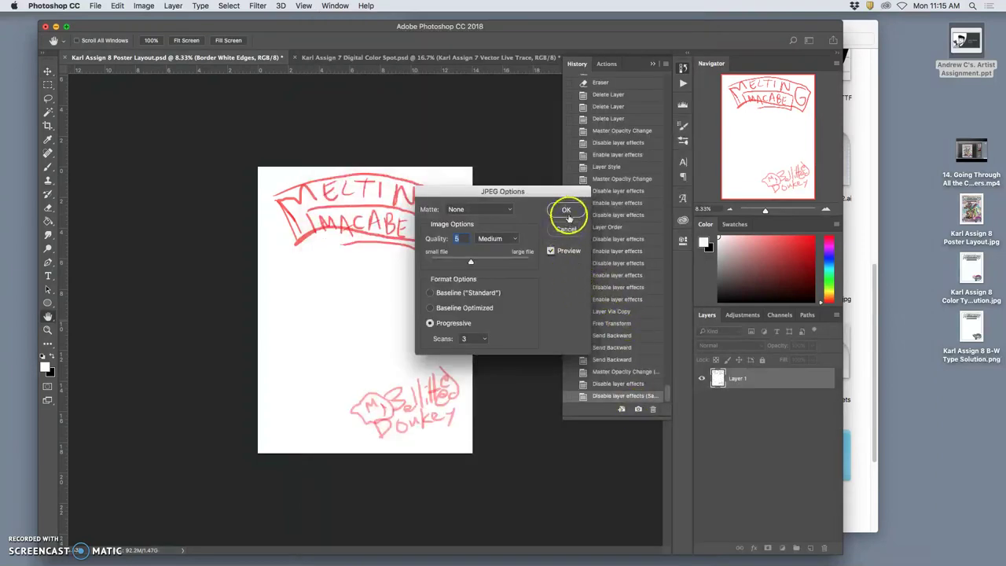
pyautogui.click(566, 212)
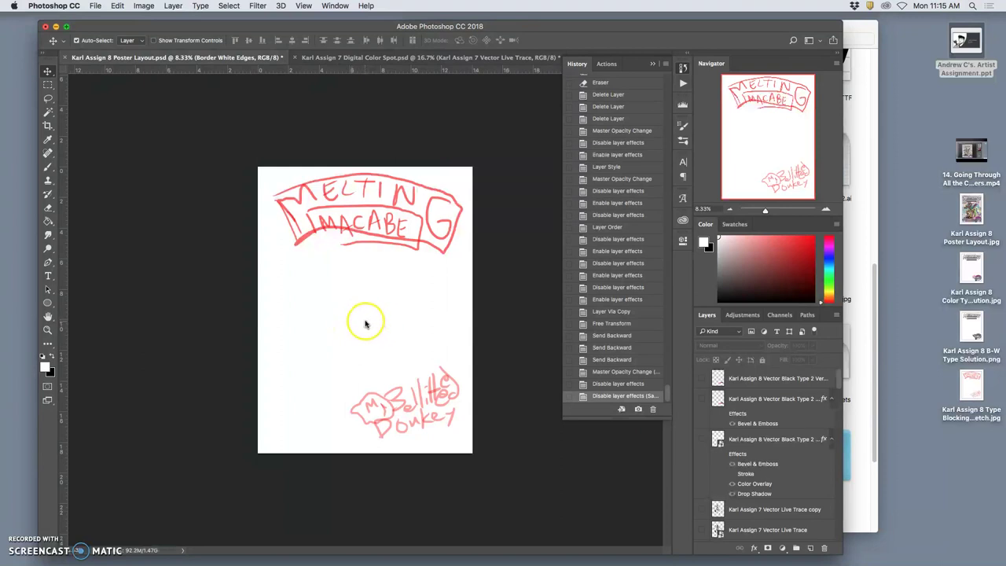
# Select the four Karl Assign 8 image files on the desktop and open them in Preview.
pyautogui.moveTo(940, 192); pyautogui.dragTo(977, 383)
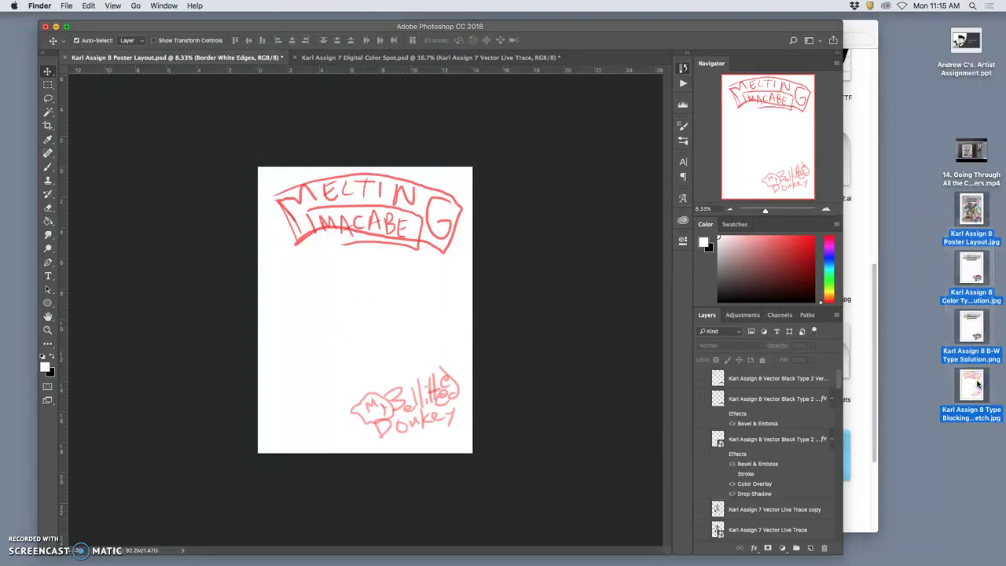
pyautogui.doubleClick(977, 383)
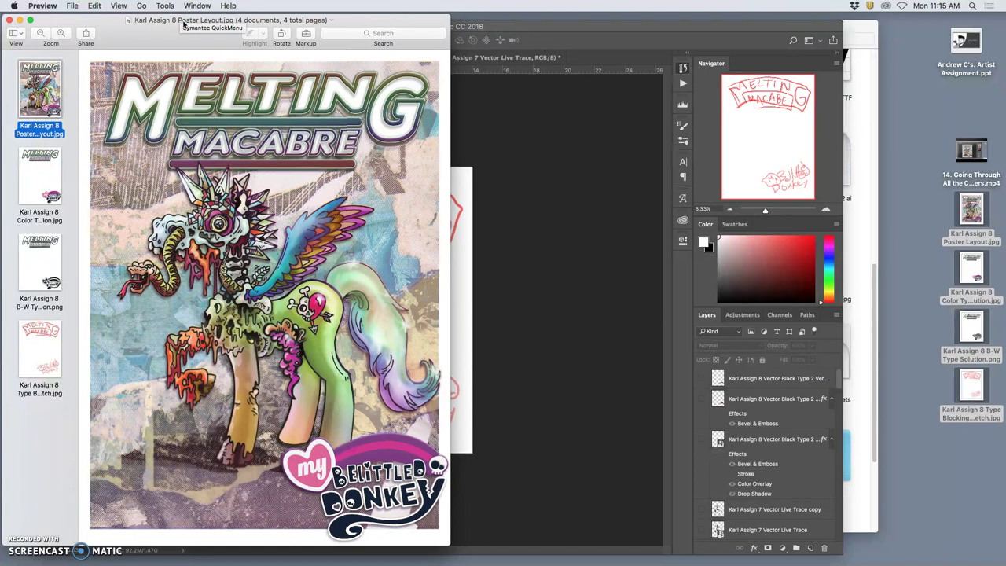
# View the Type Blocking Sketch, B-W type, colour type and full poster images, then close Preview.
pyautogui.click(156, 30)
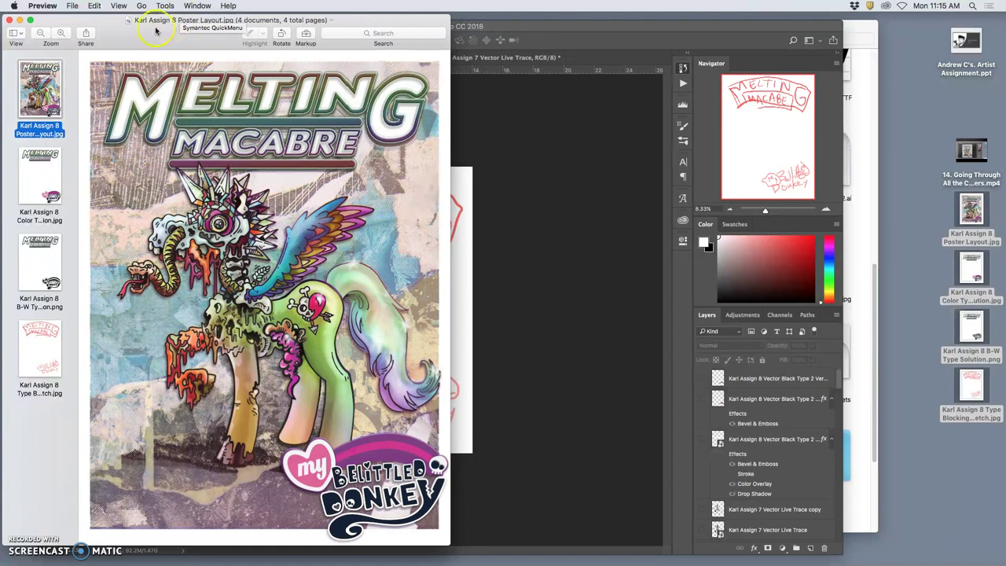
pyautogui.click(45, 362)
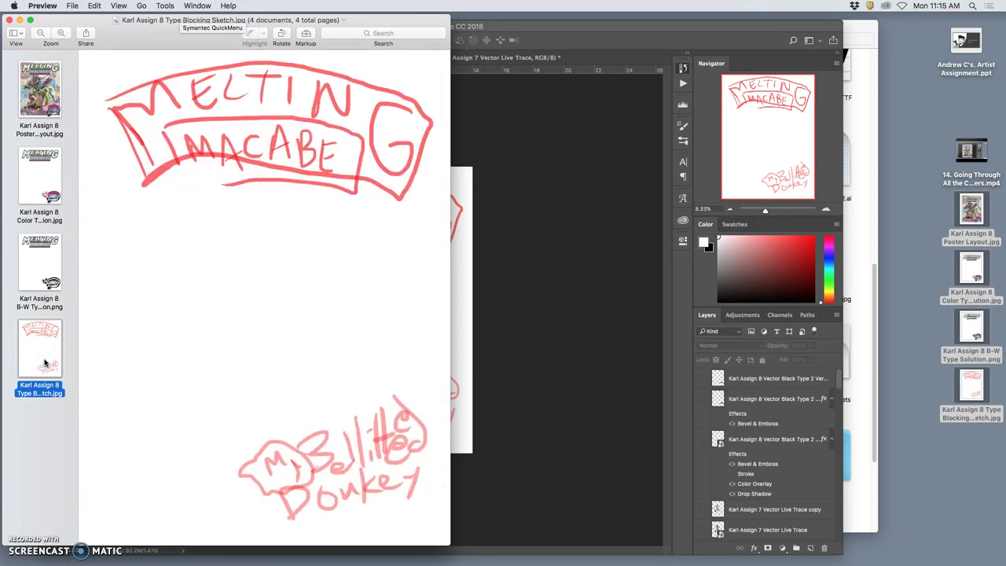
pyautogui.click(45, 276)
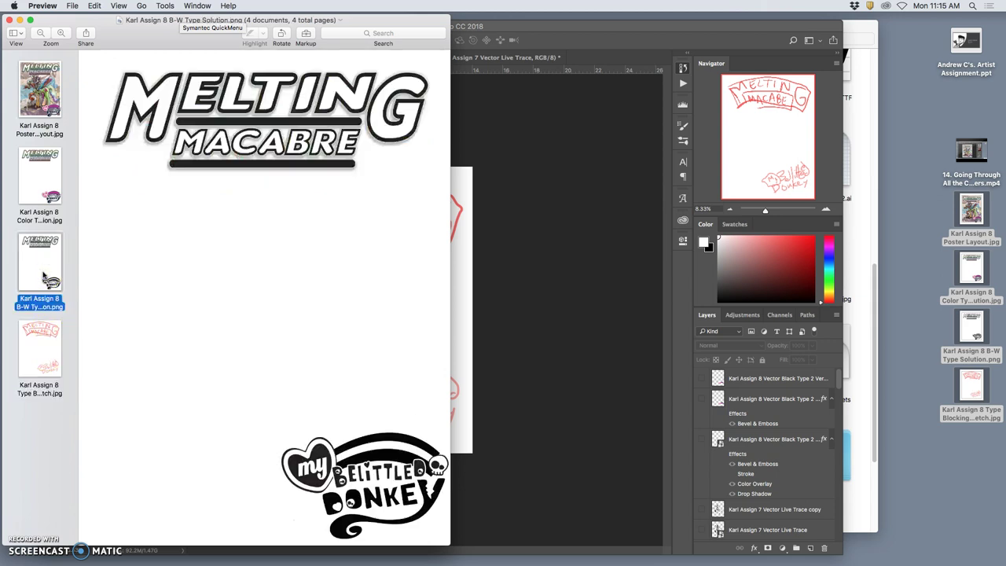
pyautogui.click(36, 183)
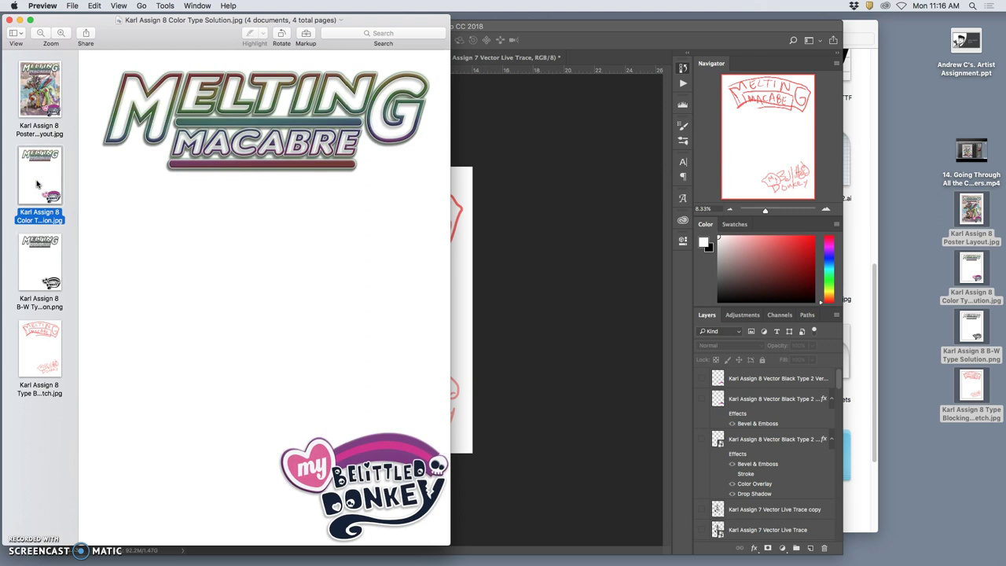
pyautogui.click(37, 107)
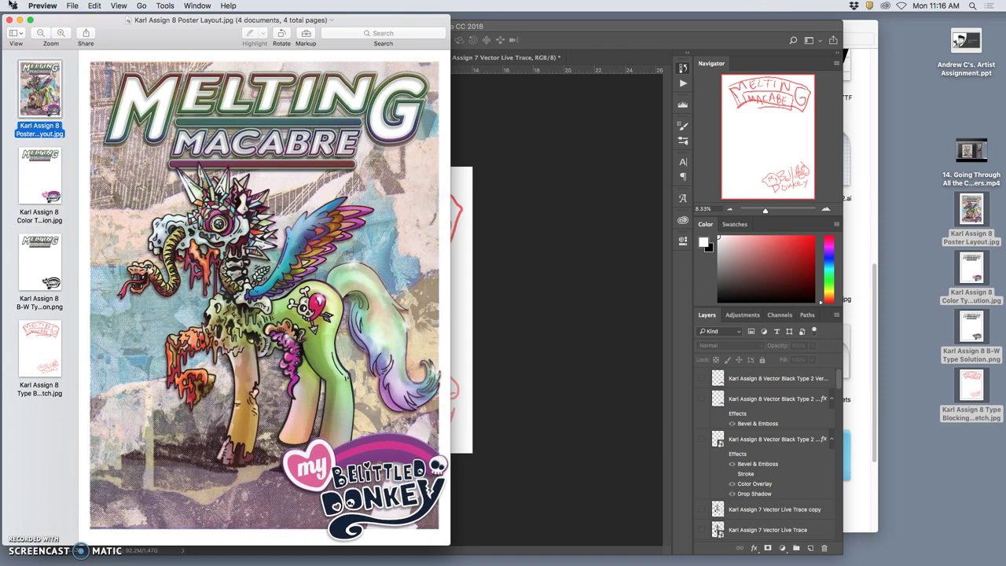
pyautogui.click(10, 20)
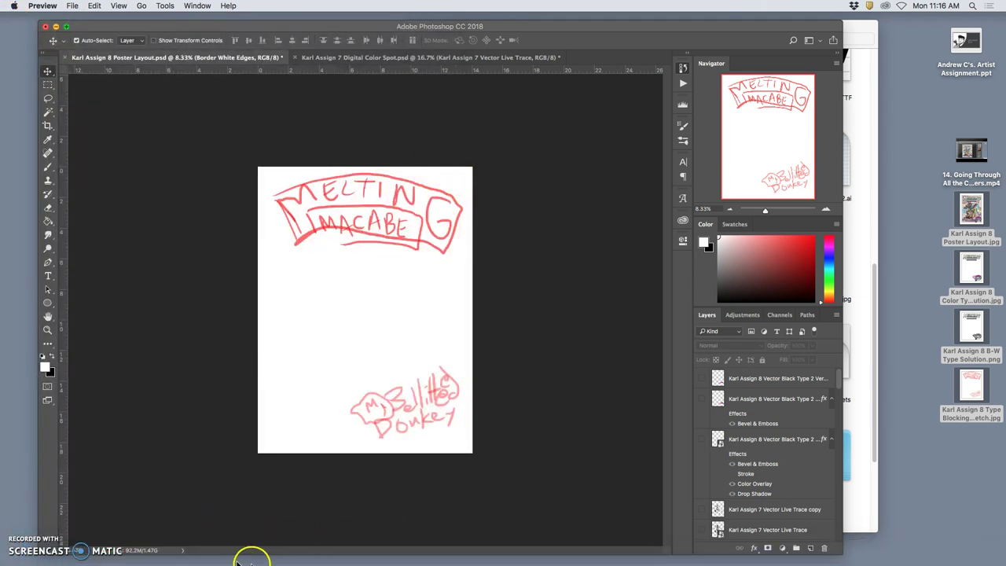
pyautogui.click(26, 528)
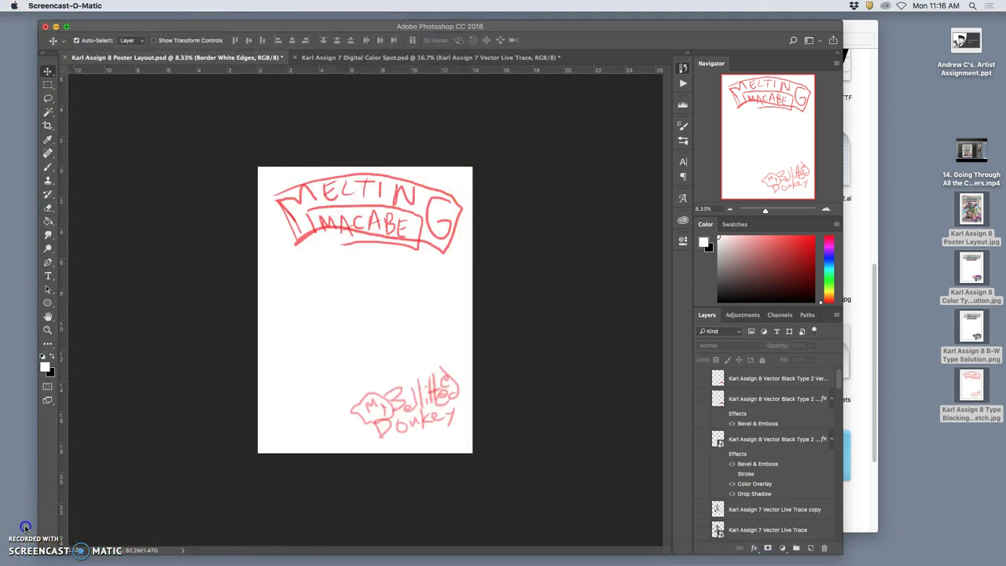